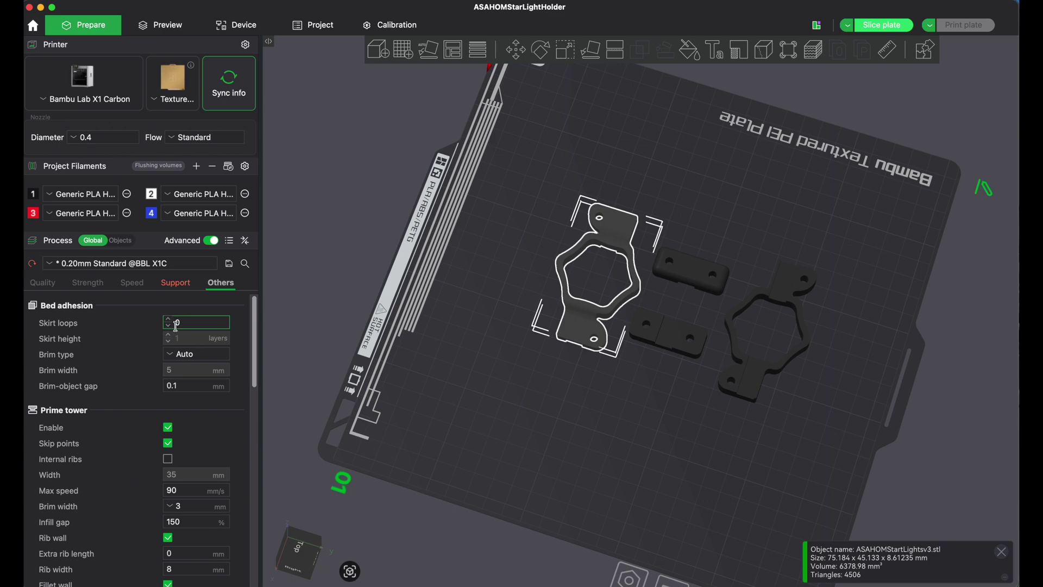
Step: Try the brim types Outer brim only, Inner brim only, Outer and inner brim, and No-brim, ending back on Auto
left_click(189, 357)
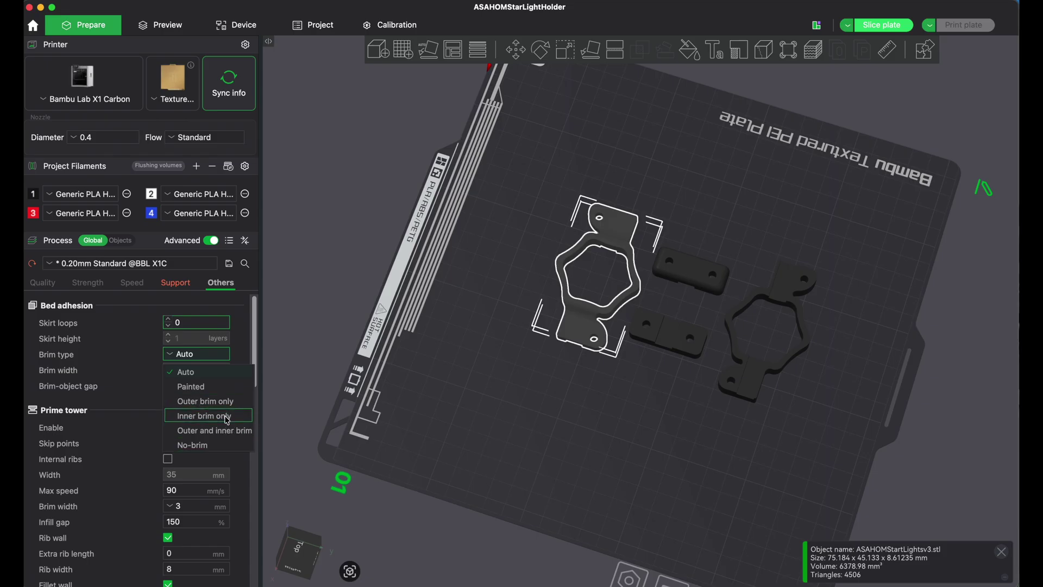
left_click(205, 401)
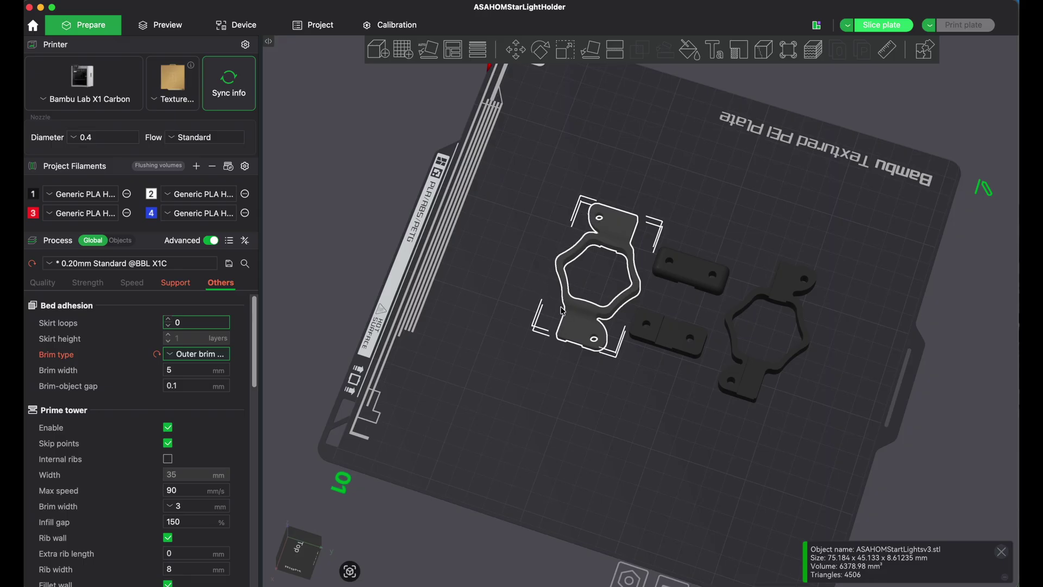
left_click(220, 361)
left_click(209, 416)
left_click(216, 359)
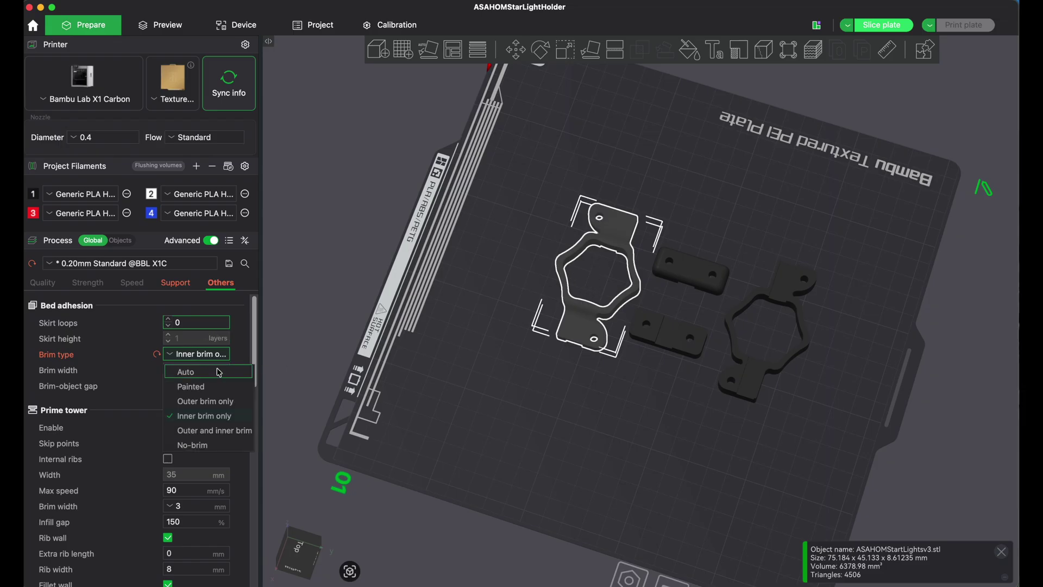
left_click(222, 431)
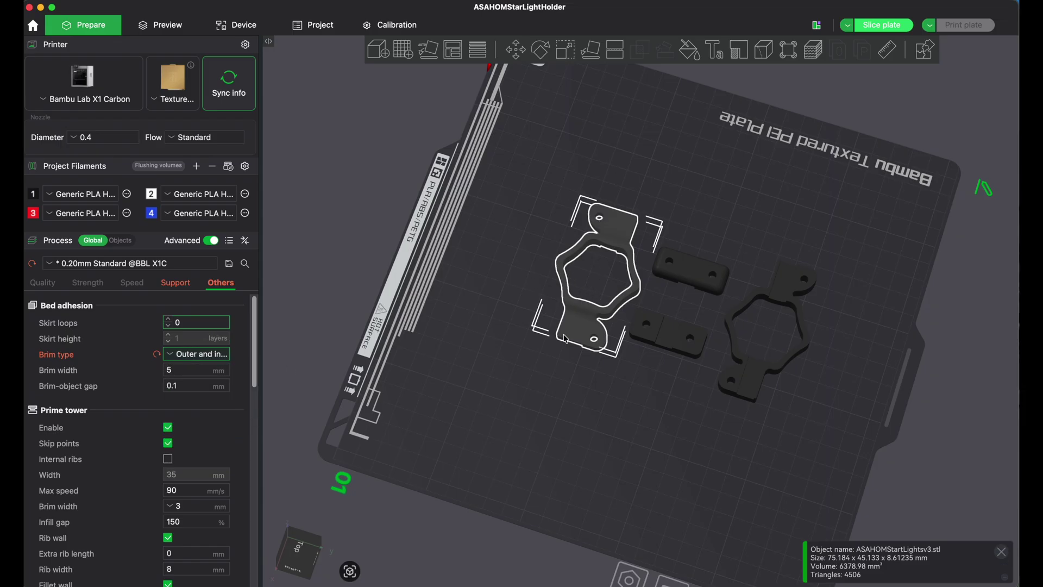
left_click(191, 363)
left_click(217, 455)
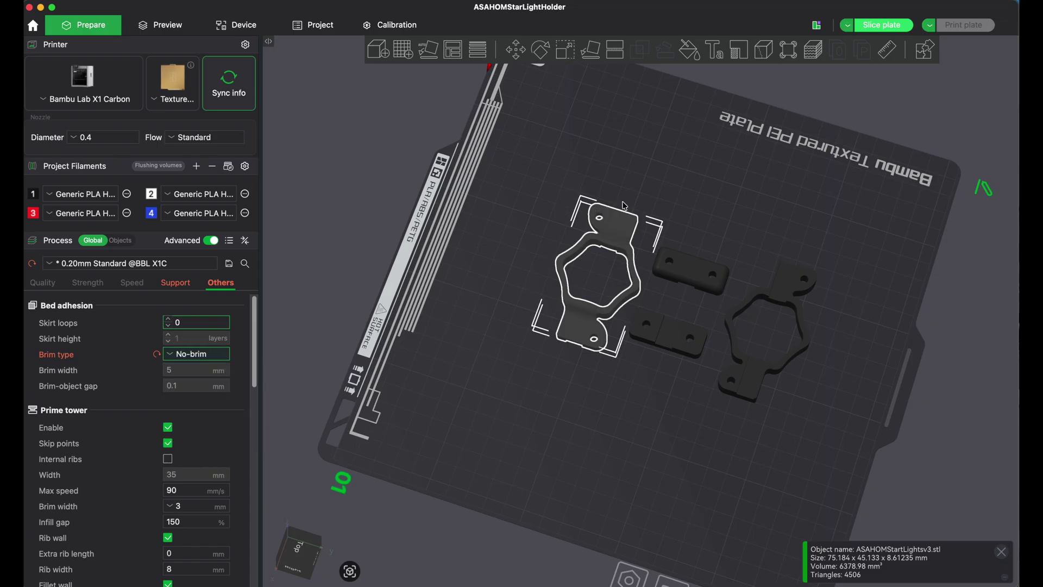
left_click(216, 356)
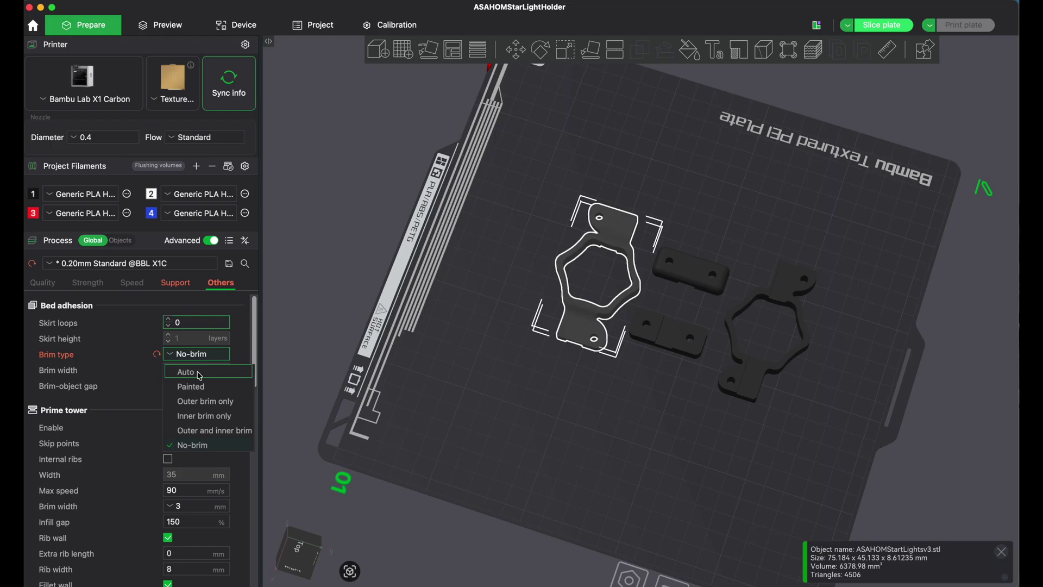
left_click(200, 374)
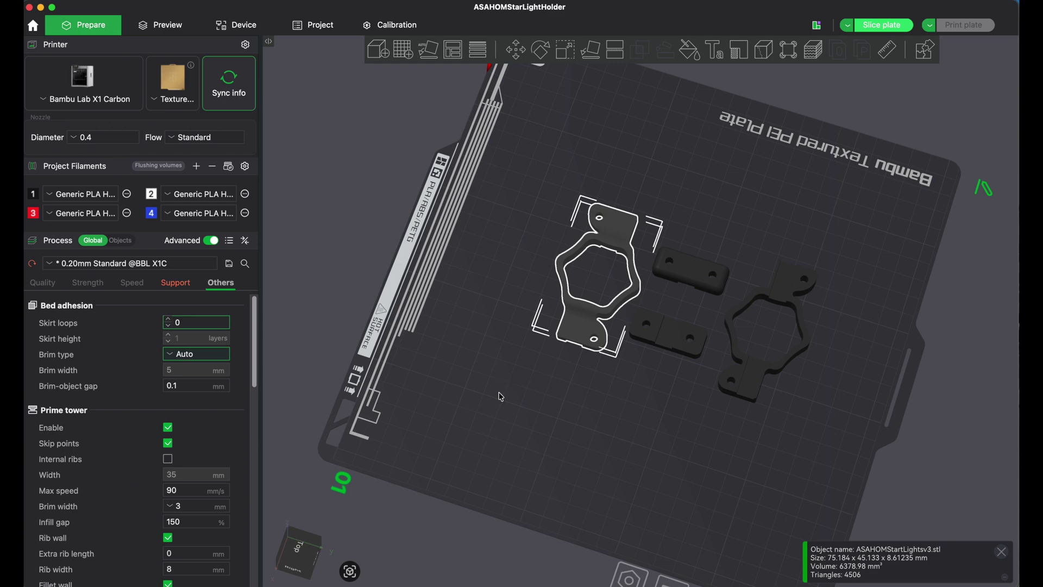
Step: Import FilterCoverLidv3.step from the 3DPrinter folder onto the build plate
left_click(45, 283)
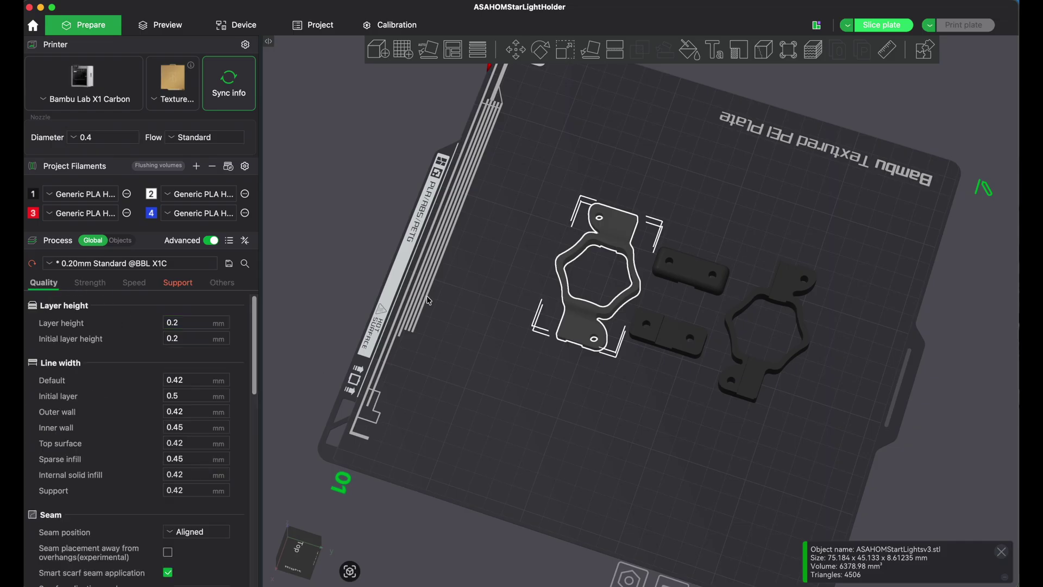
left_click_drag(474, 243, 462, 239)
left_click(380, 50)
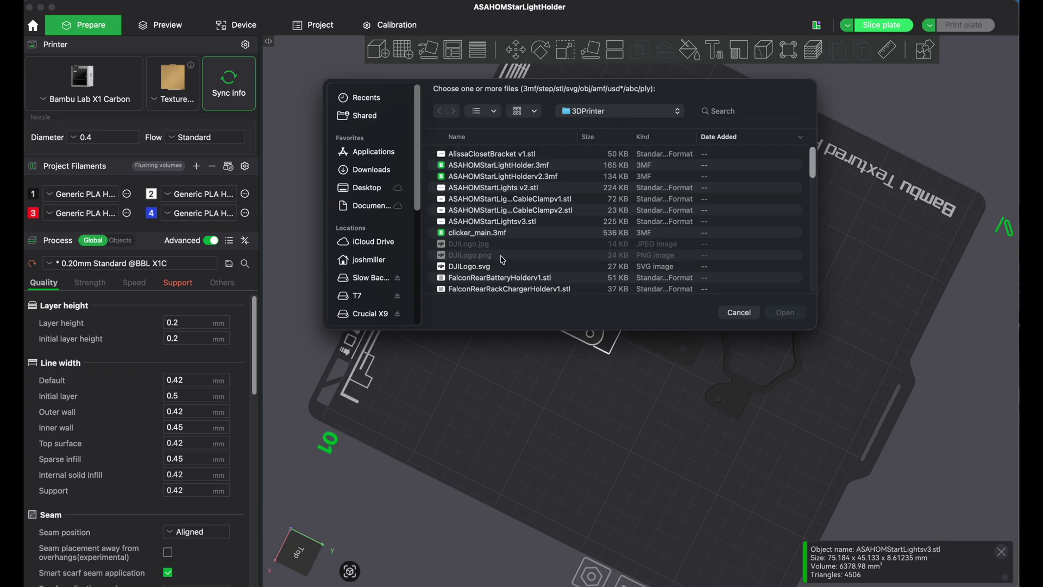
scroll(514, 250, "down", 3)
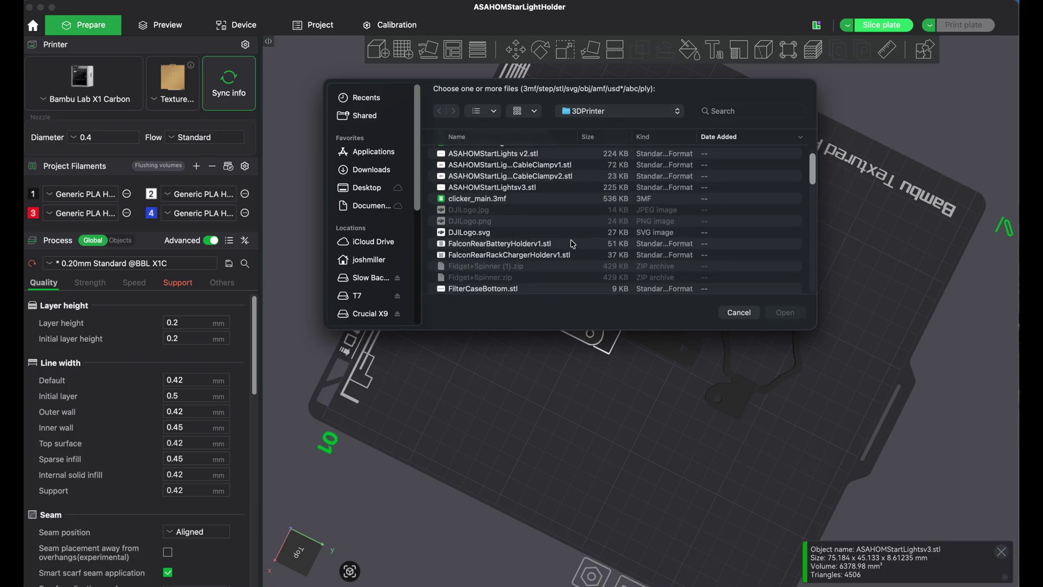
scroll(573, 244, "down", 3)
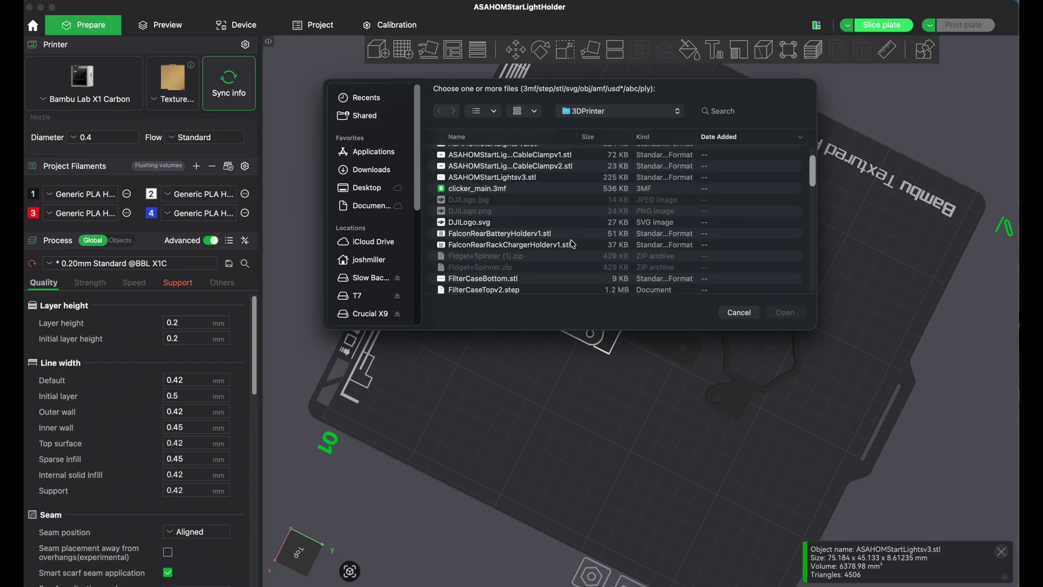
scroll(570, 244, "down", 4)
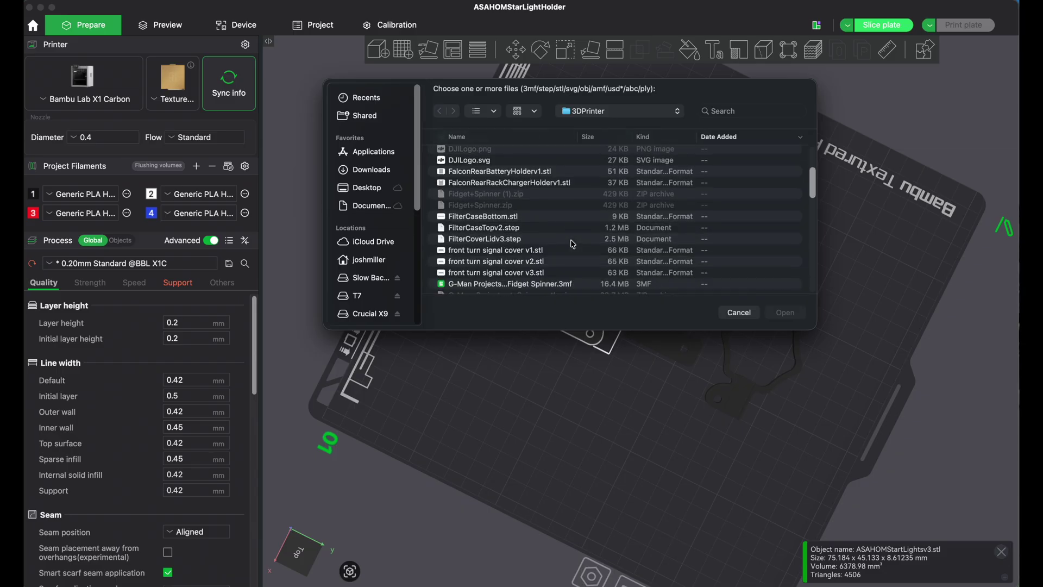
double_click(485, 229)
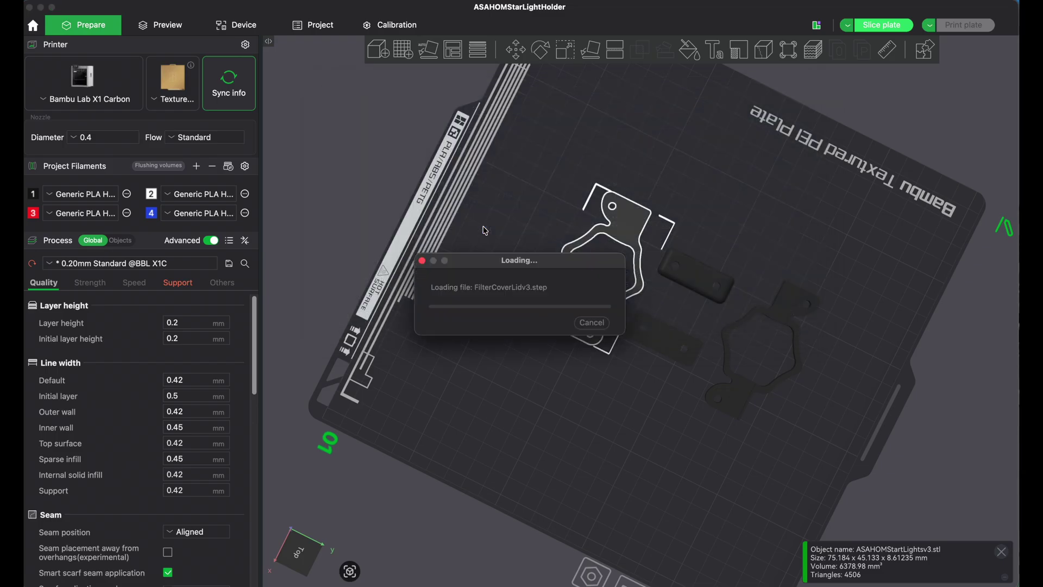
left_click(569, 436)
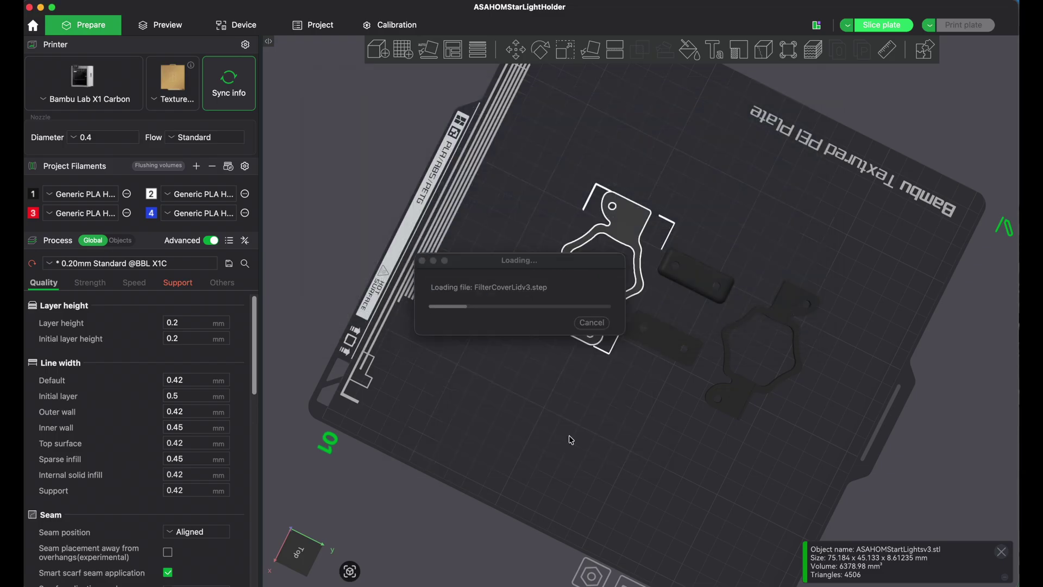
Step: Move the imported filter lid aside and delete the star light holders and cable clamps from the plate
left_click_drag(694, 301, 413, 277)
left_click(620, 218)
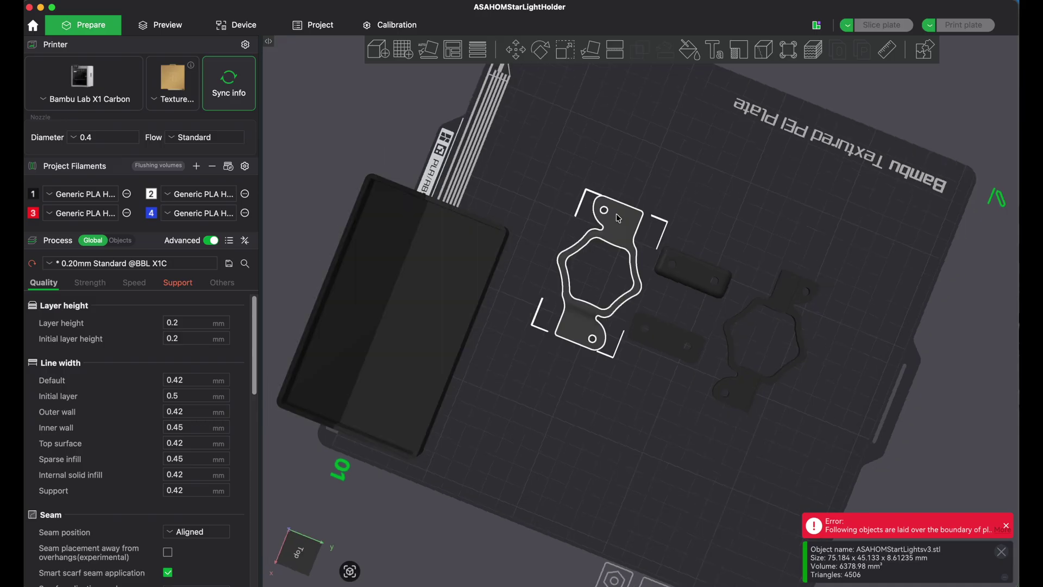
key("Delete")
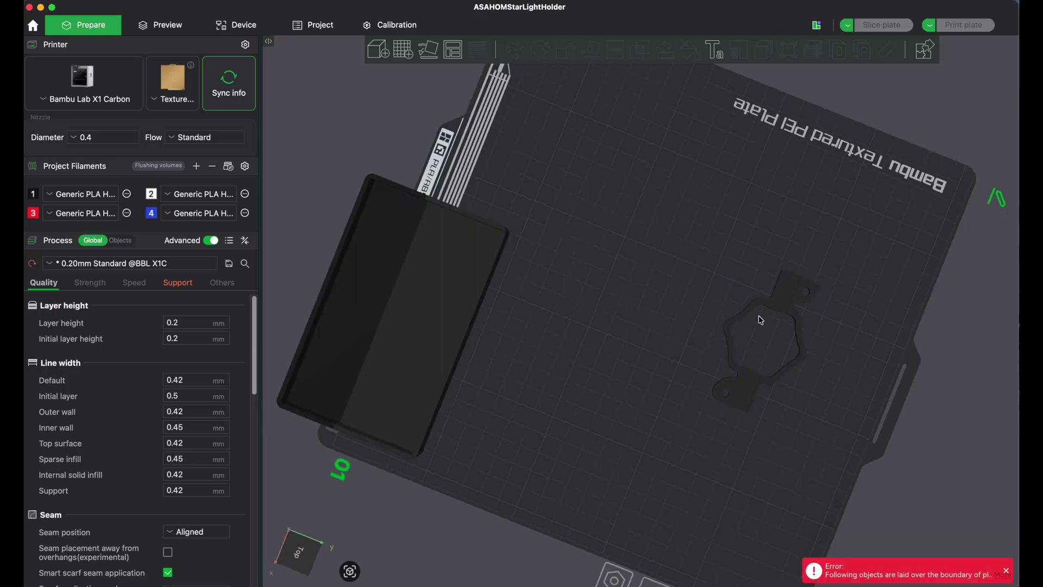
left_click(760, 320)
key("Delete")
Step: Move the filter lid back inside the build plate, near its middle
left_click(437, 291)
left_click_drag(413, 280, 563, 328)
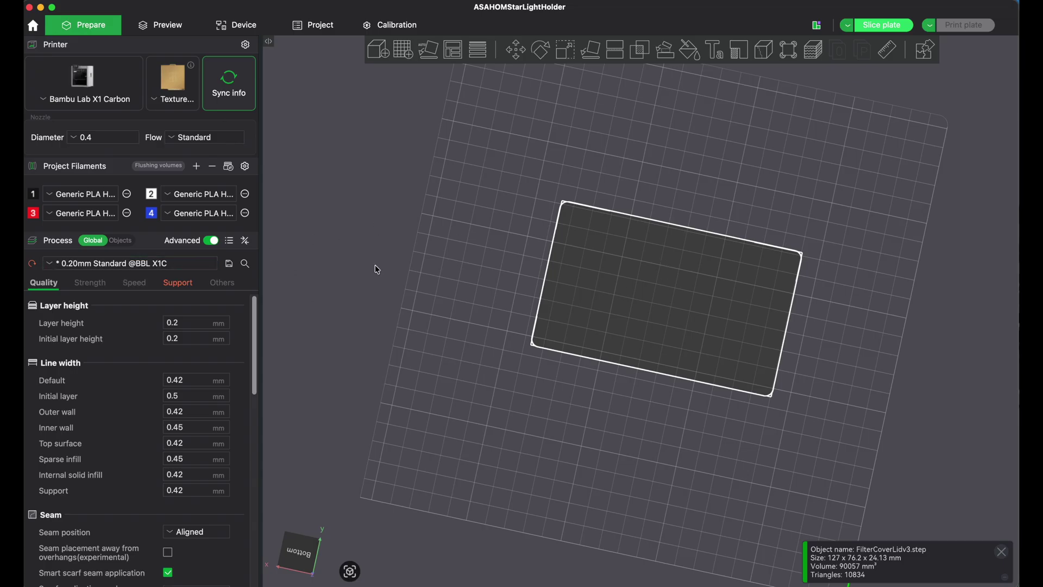
mouse_move(510, 231)
left_mouse_down()
mouse_move(498, 240)
mouse_move(502, 220)
left_mouse_up()
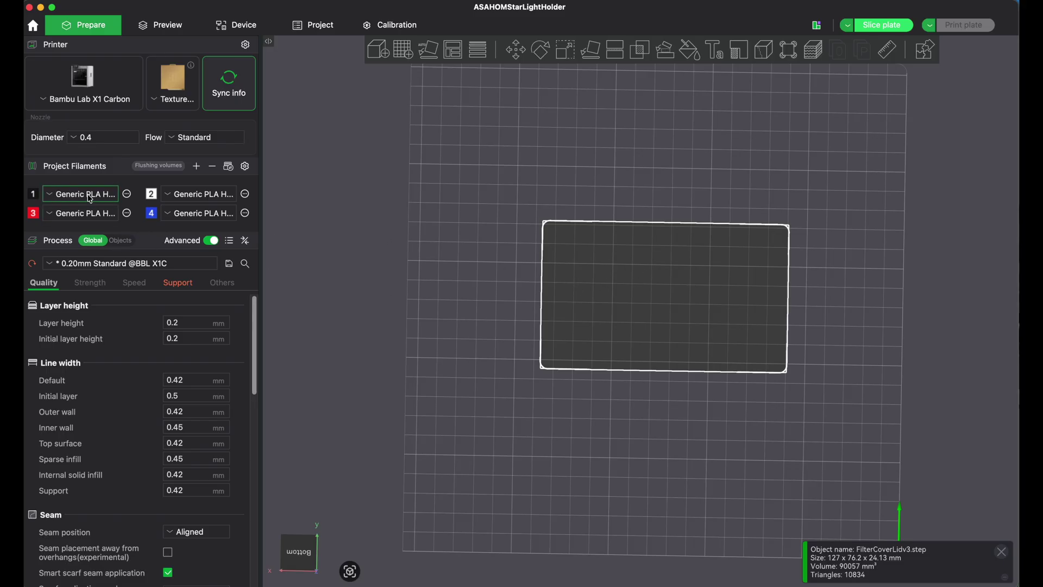
Step: Assign the white filament 2 to Component1, the LENSES / FILTERS lettering part of FilterCoverLidv3.step
left_click(121, 242)
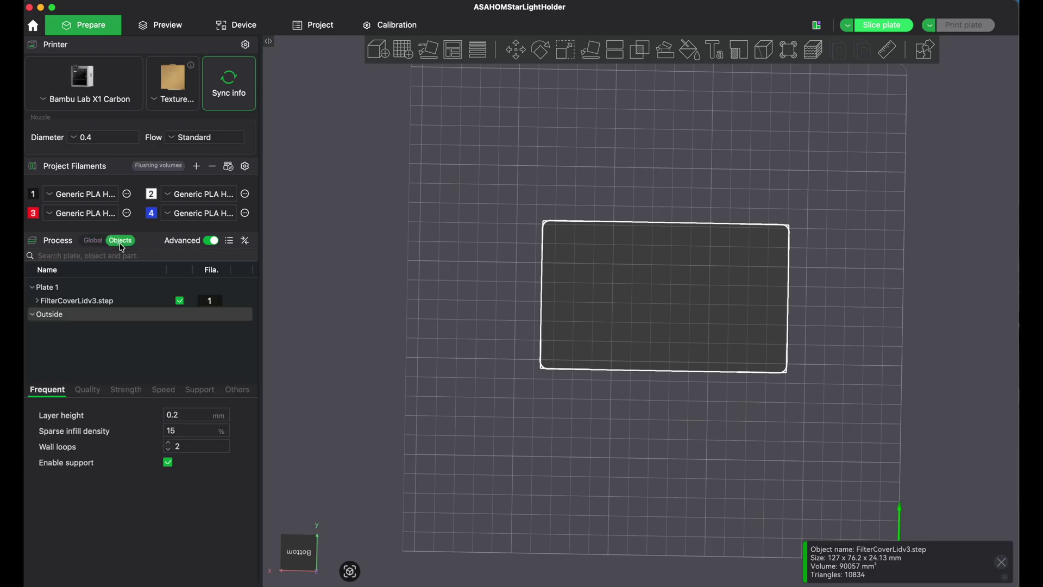
left_click(37, 300)
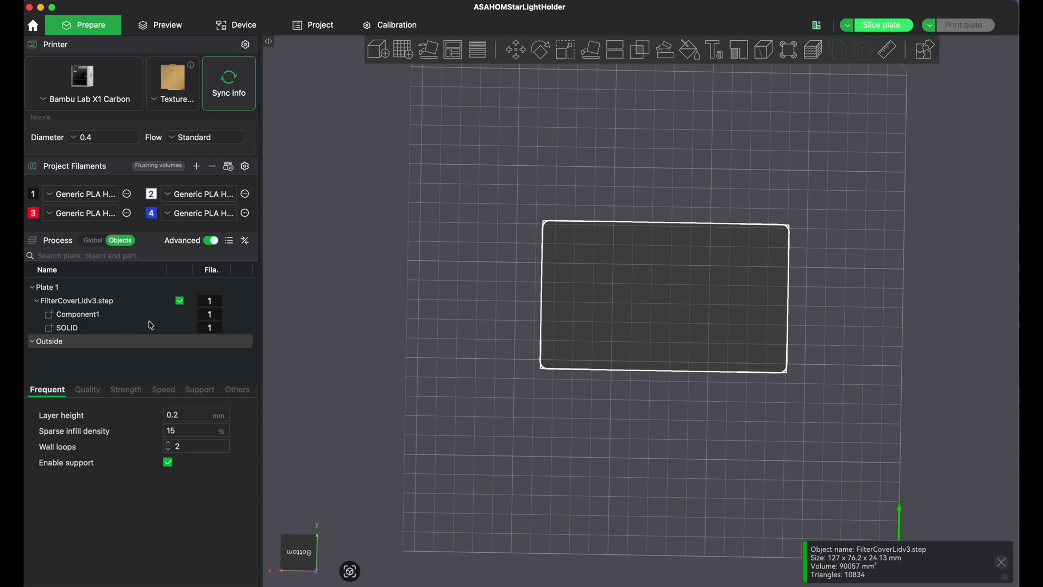
left_click(214, 318)
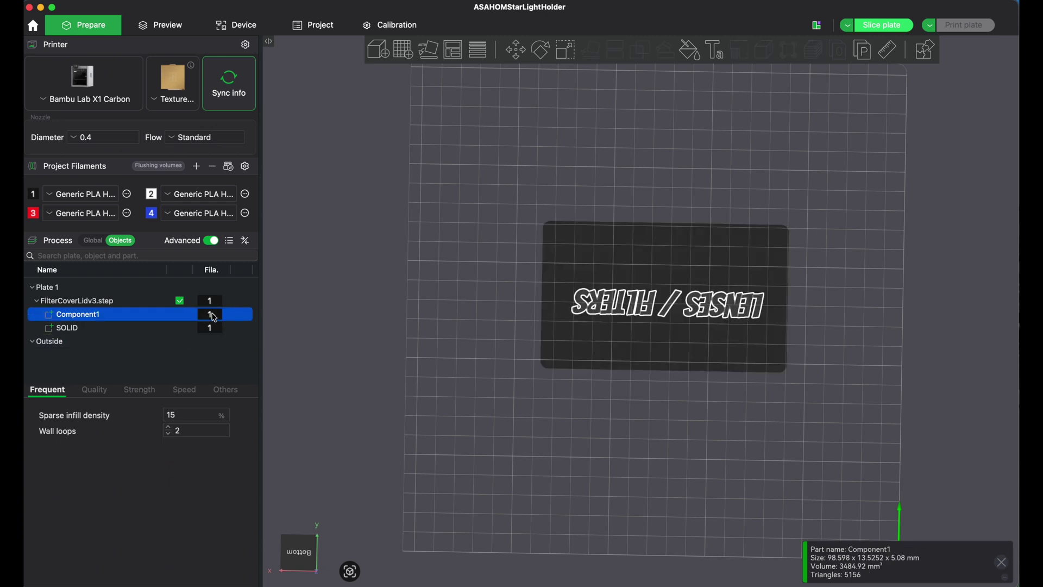
right_click(213, 315)
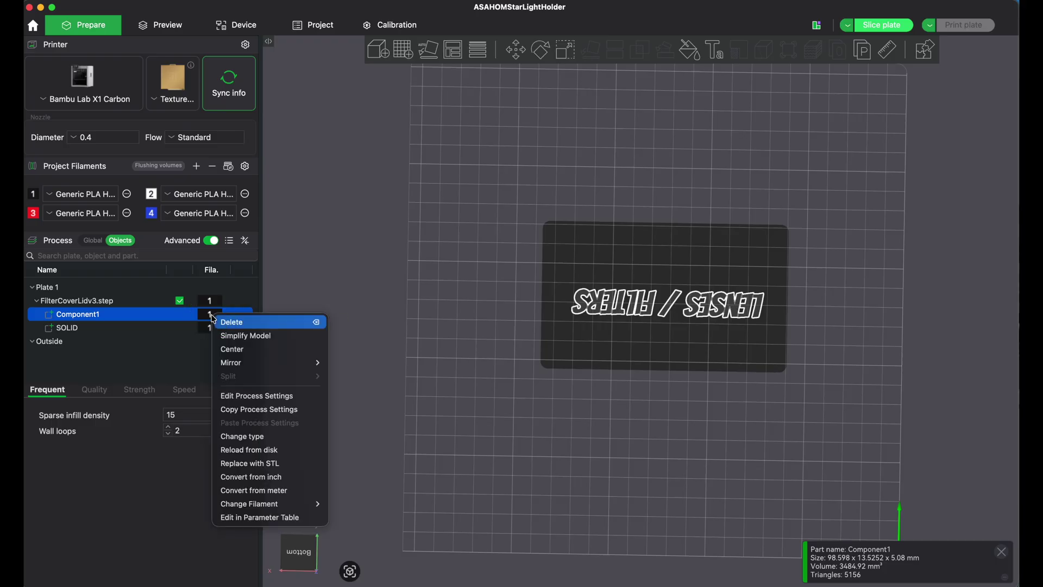
mouse_move(273, 508)
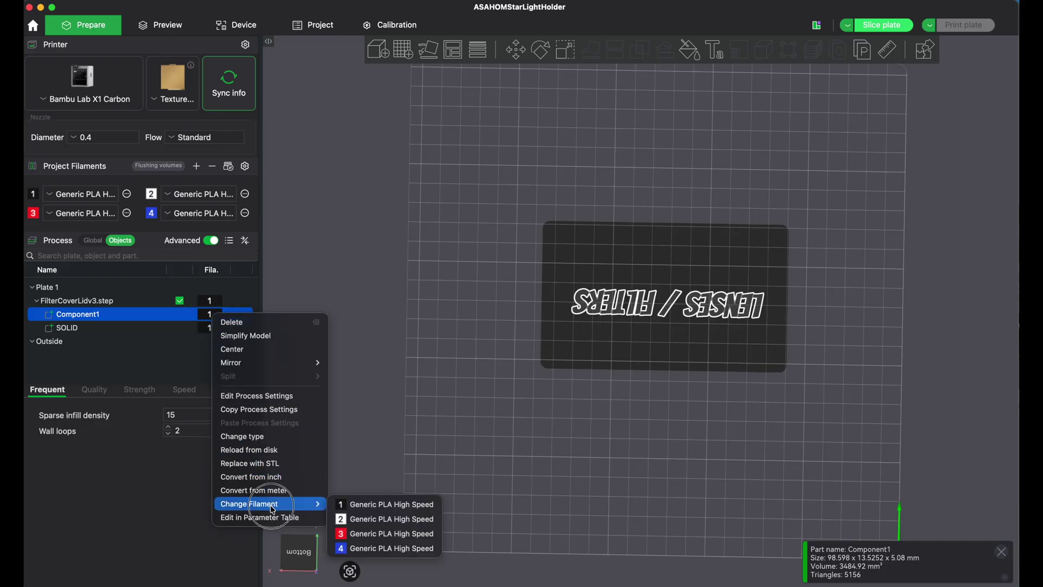
left_click(386, 520)
Step: Assign the red filament 3 to the SOLID part of FilterCoverLidv3.step
left_click_drag(681, 454, 764, 191)
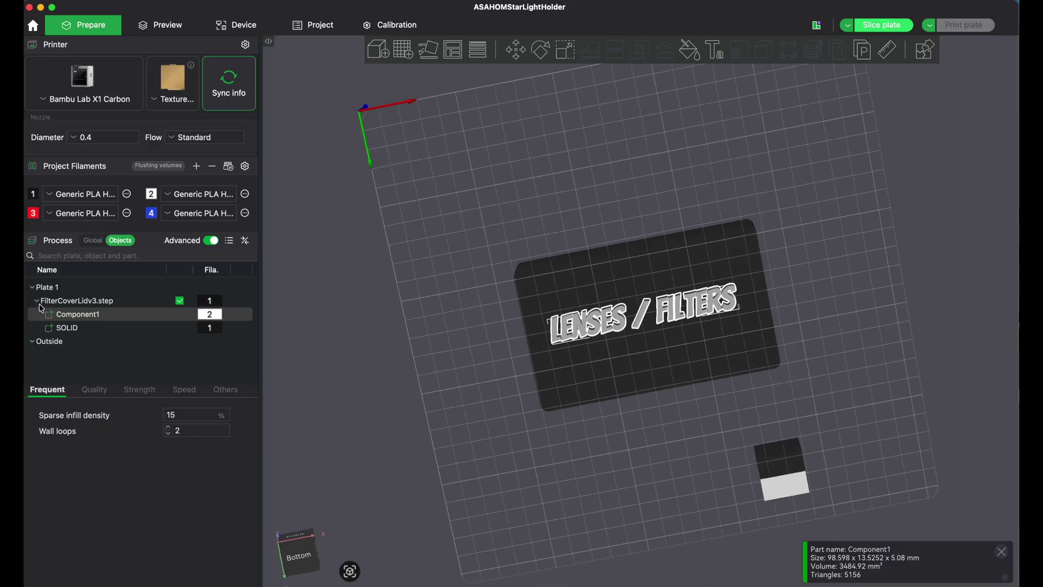
left_click(74, 329)
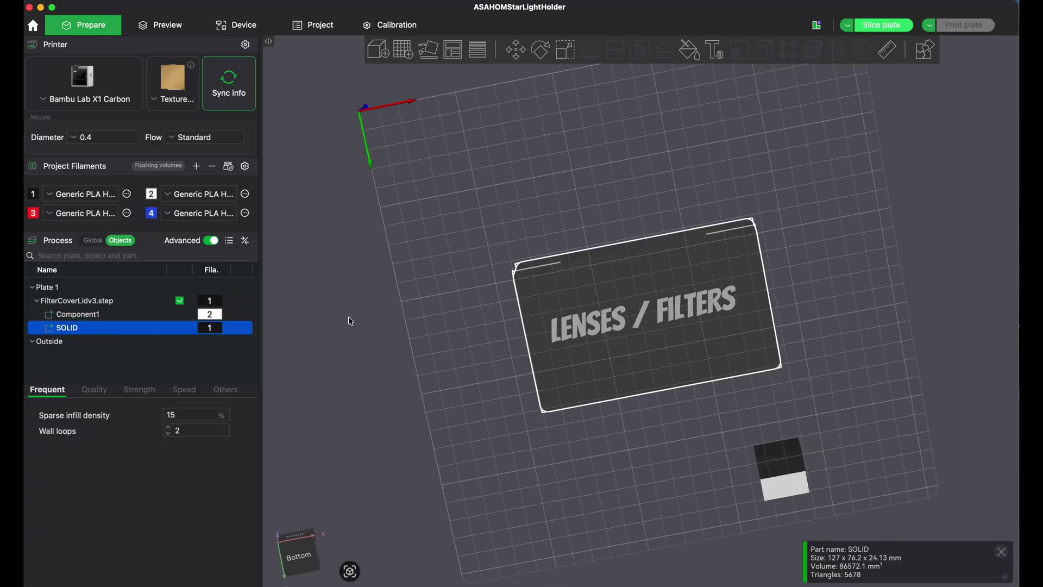
right_click(146, 329)
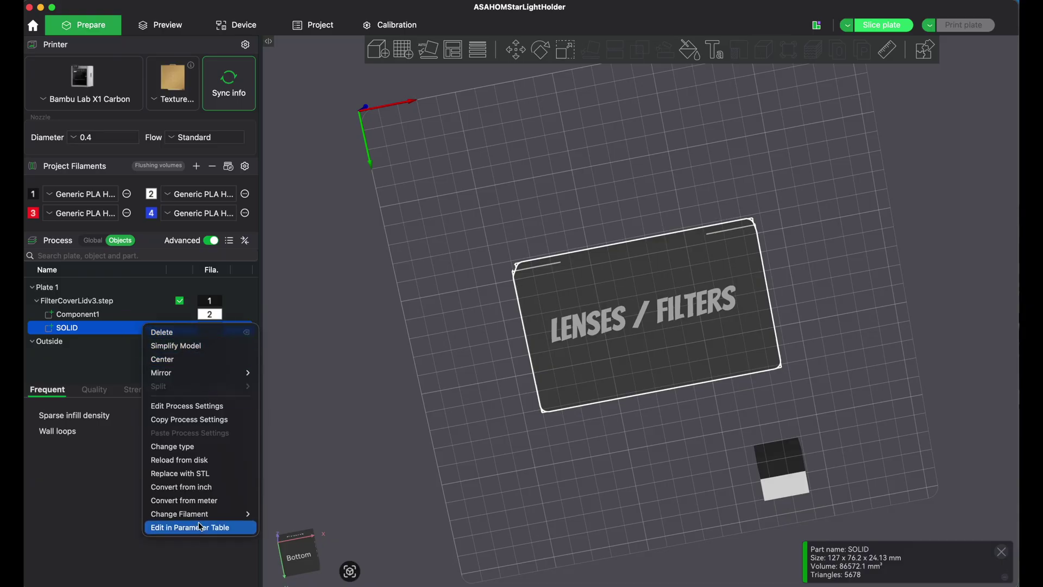
mouse_move(196, 515)
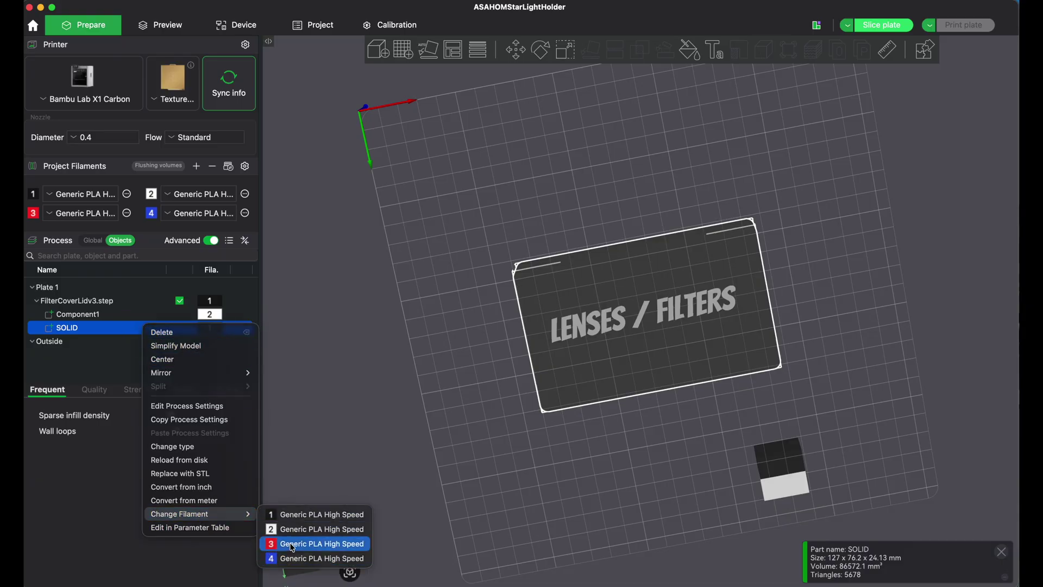
left_click(315, 544)
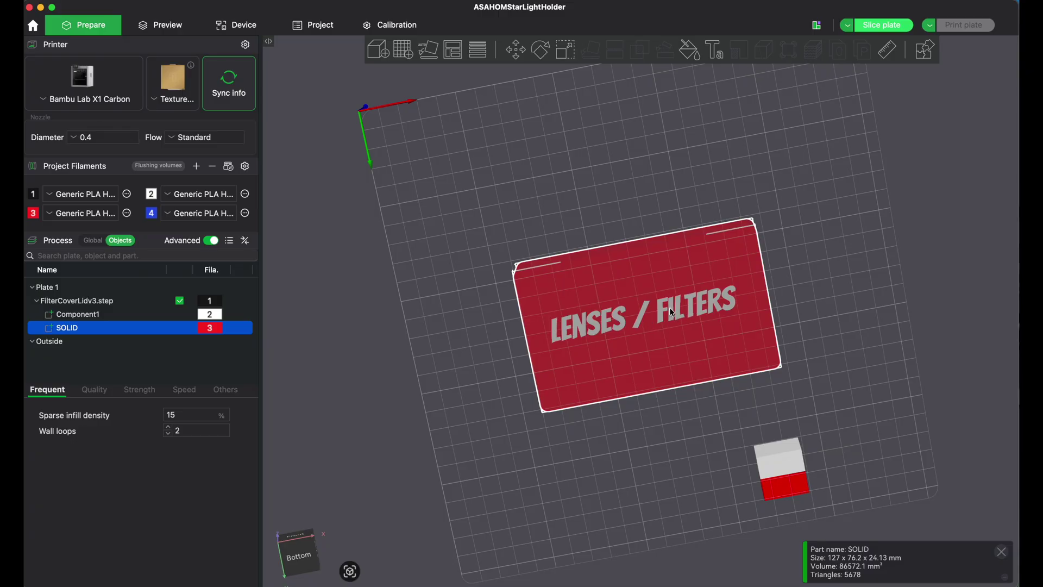
Step: Import lensecasecover v6.step from the 3DPrinter folder and delete the filter lid from the plate
left_click(378, 50)
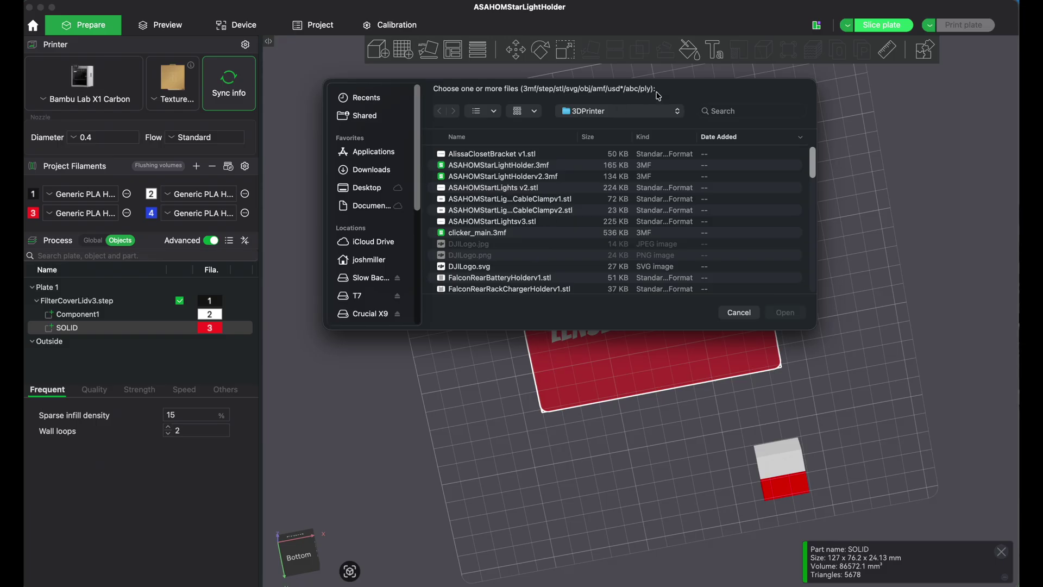
scroll(628, 225, "down", 10)
scroll(628, 225, "down", 2)
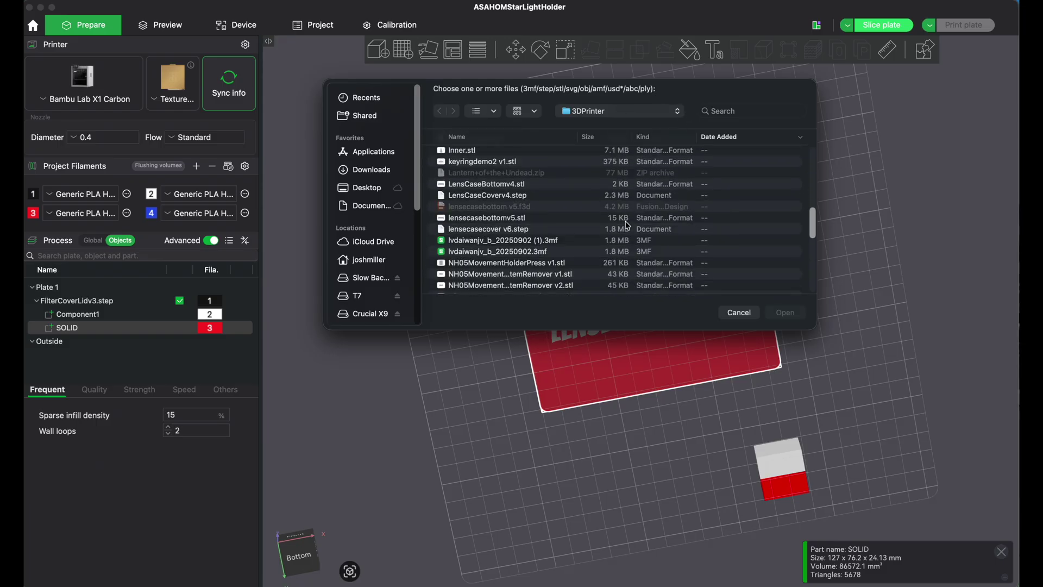
double_click(491, 230)
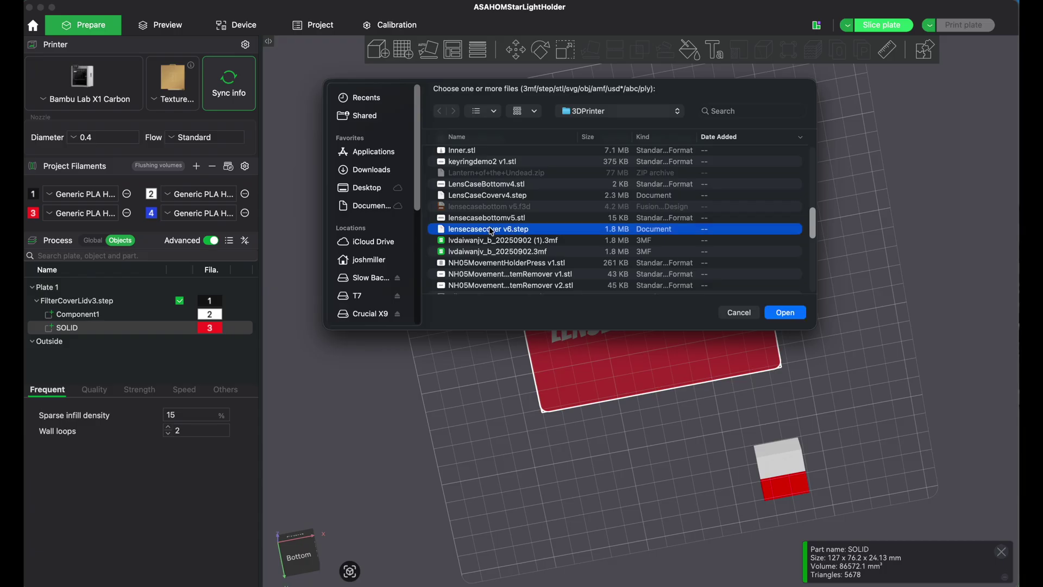
left_click(568, 440)
left_click_drag(686, 320, 689, 375)
key("Delete")
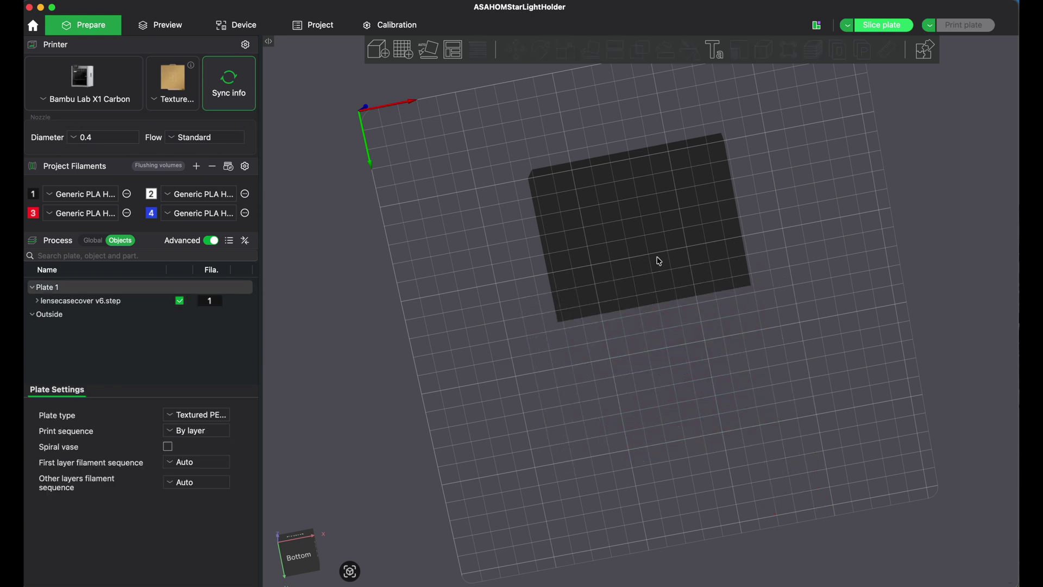
Step: Assign the white filament 2 to Component3, the d of the DJI logo in lensecasecover v6.step
left_click(658, 202)
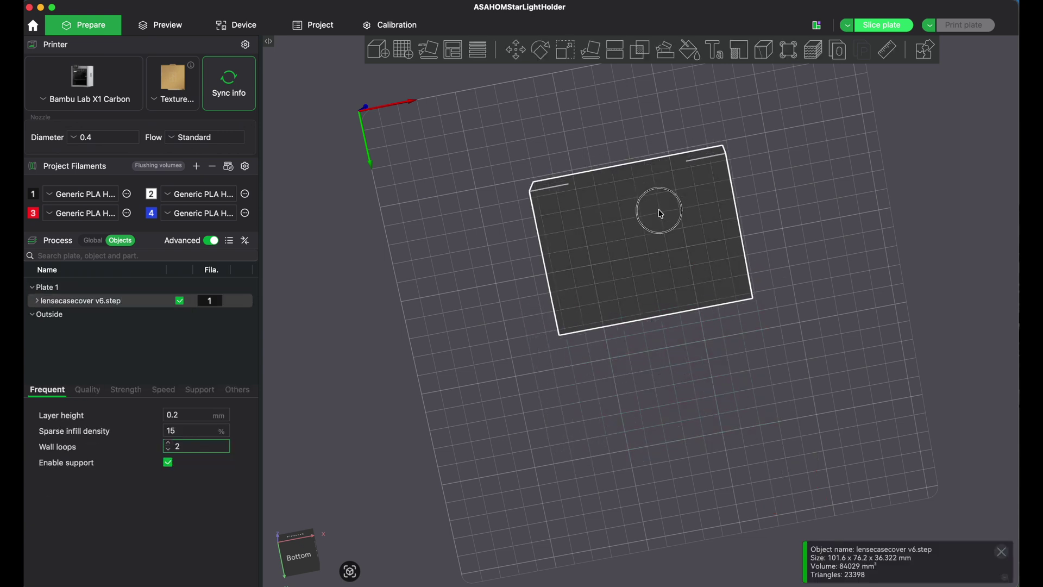
left_click(37, 301)
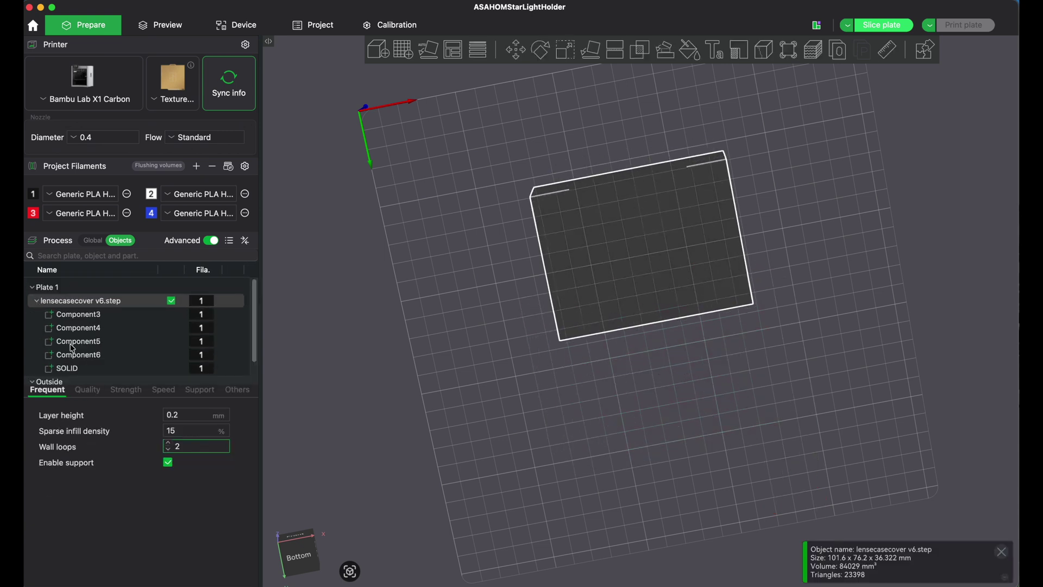
left_click(93, 309)
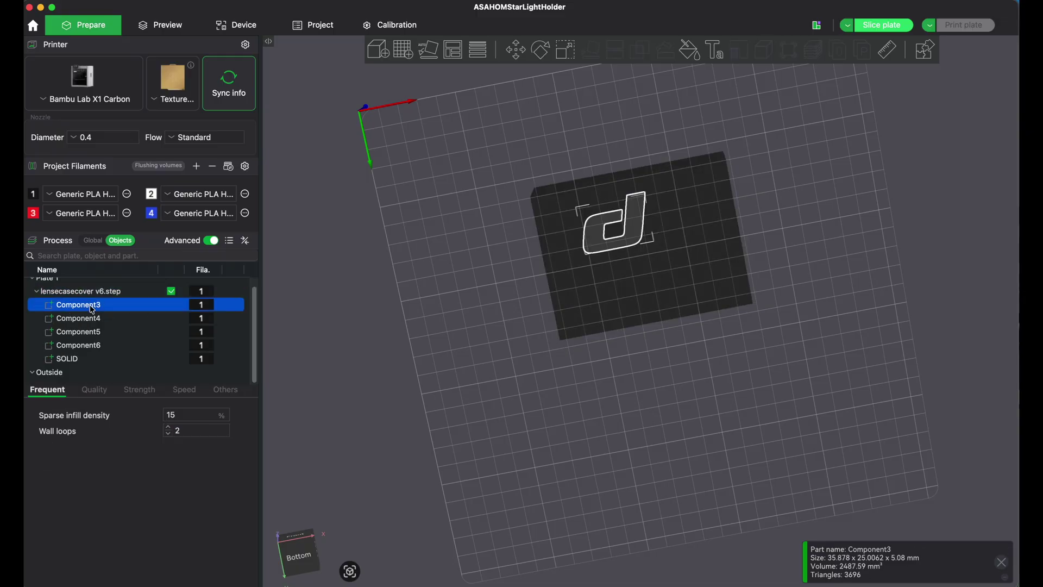
right_click(93, 309)
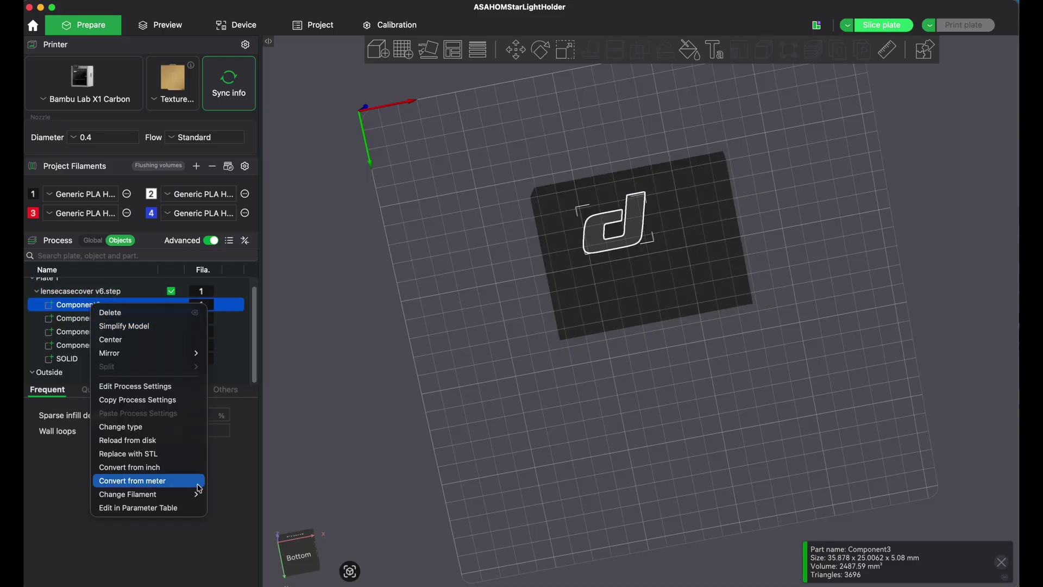
mouse_move(197, 495)
left_click(254, 509)
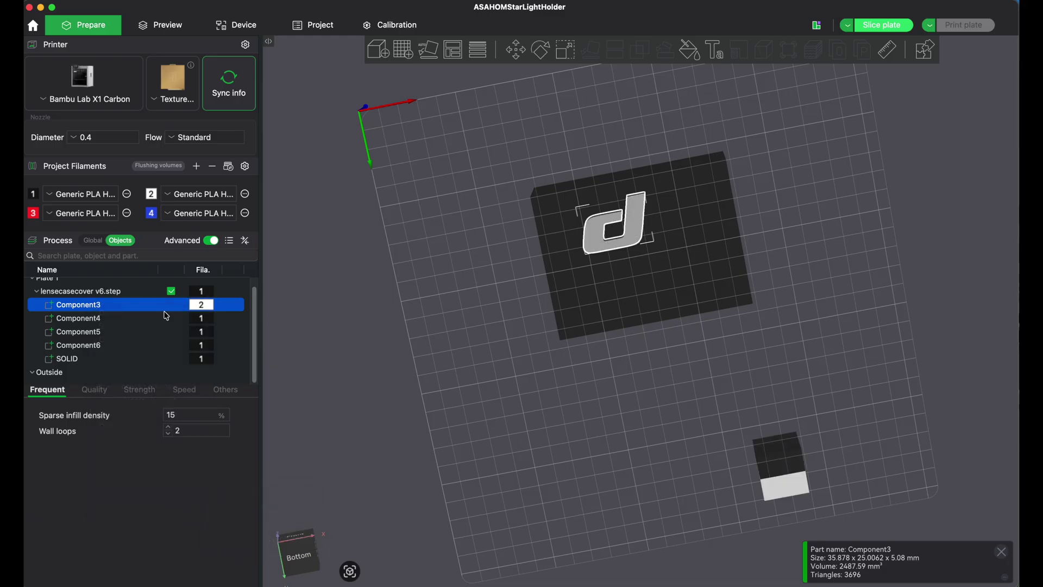
Step: Assign the white filament 2 to Component4 and Component5, the j and i of the DJI logo
right_click(107, 322)
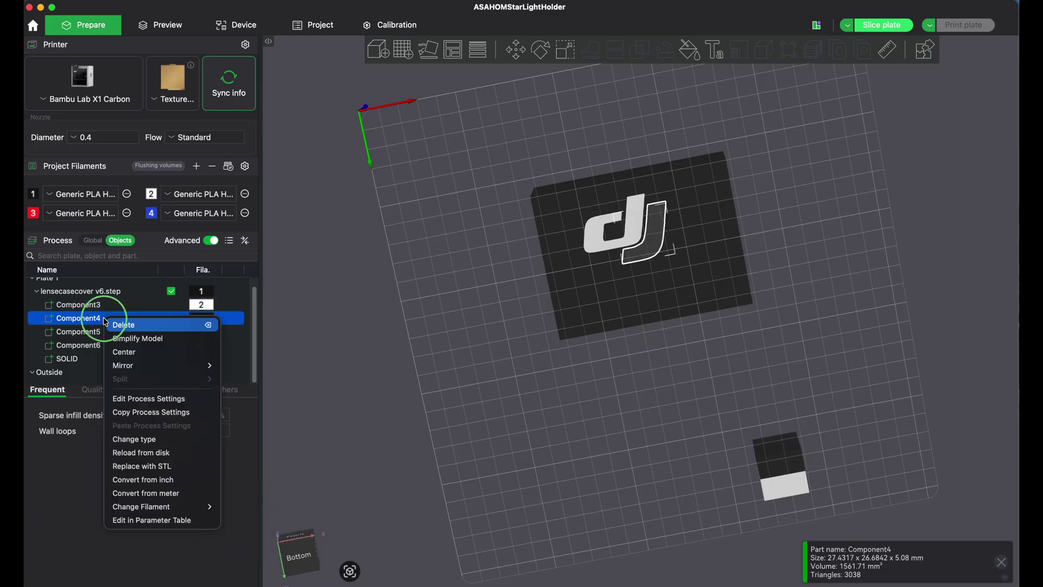
left_click(157, 516)
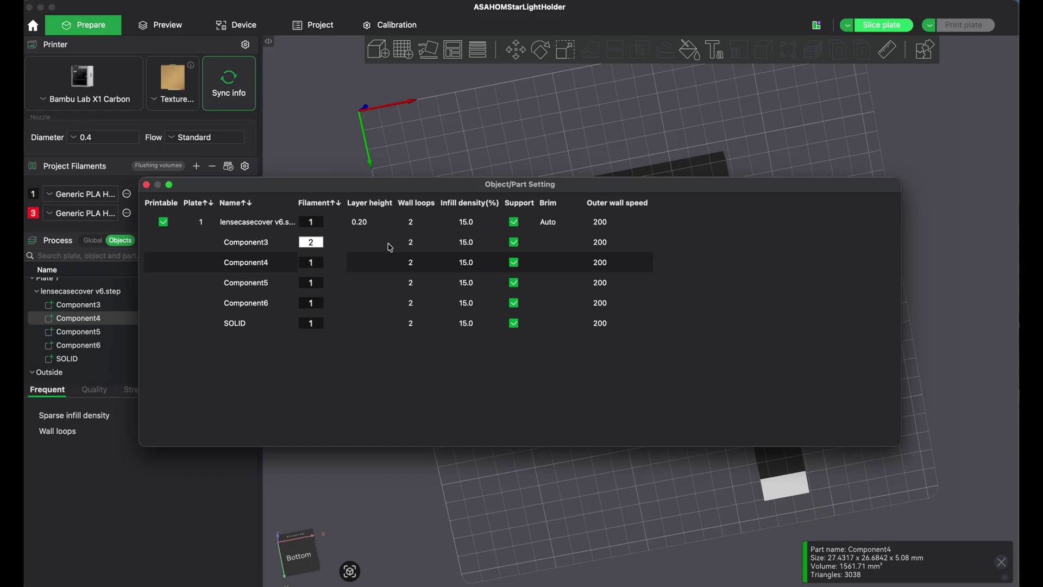
left_click(145, 184)
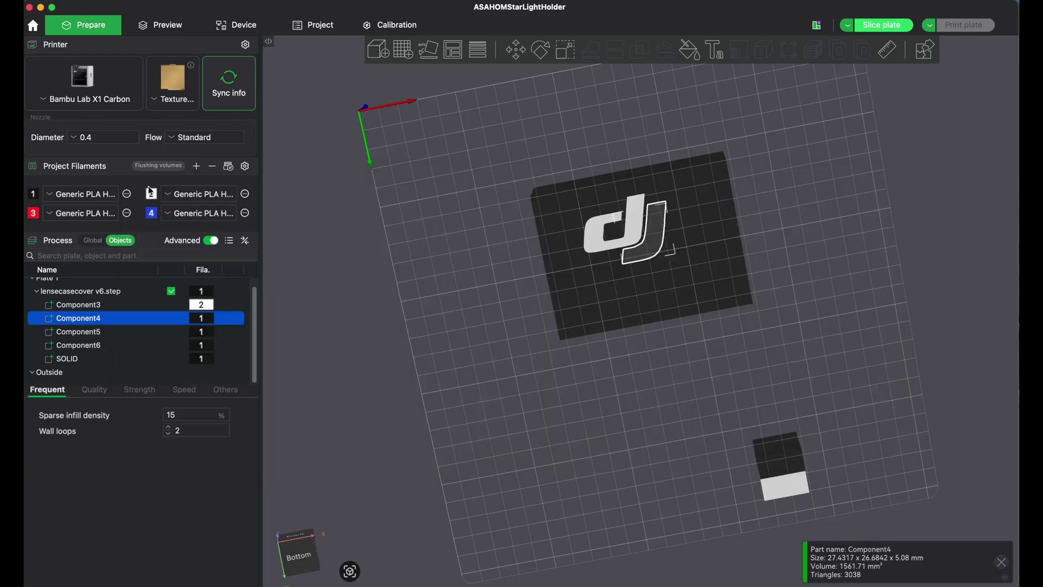
right_click(166, 324)
mouse_move(261, 506)
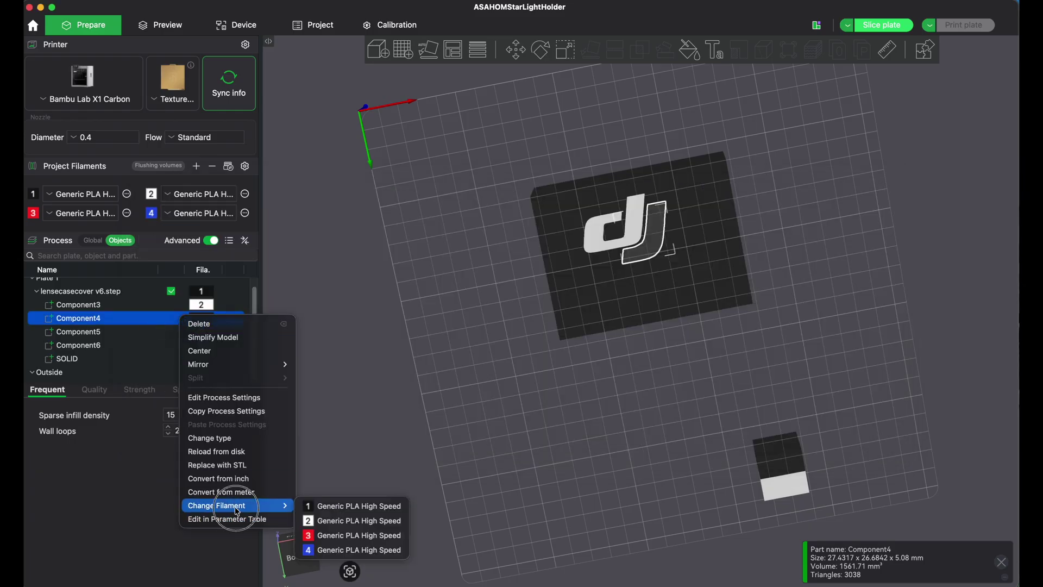
left_click(333, 523)
right_click(197, 333)
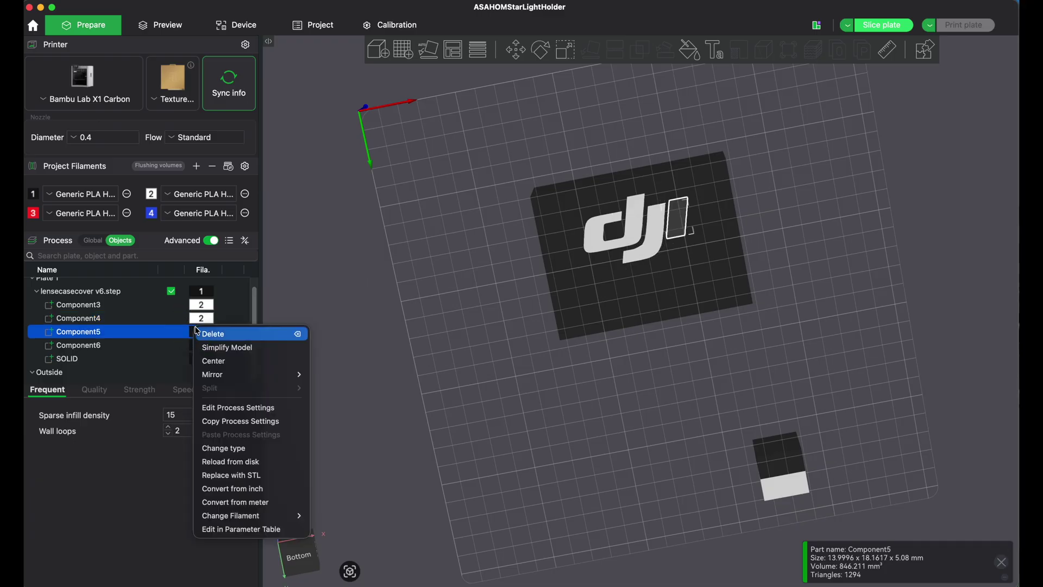
mouse_move(253, 516)
left_click(352, 530)
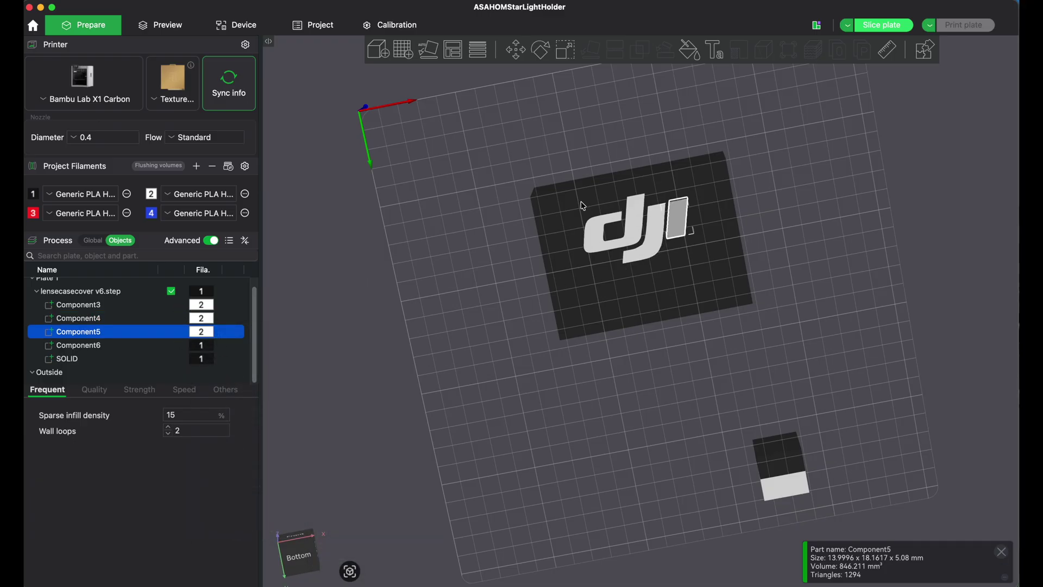
Step: Assign the blue filament 4 to Component6, the Lens / Filters lettering part of the cover
left_click(193, 348)
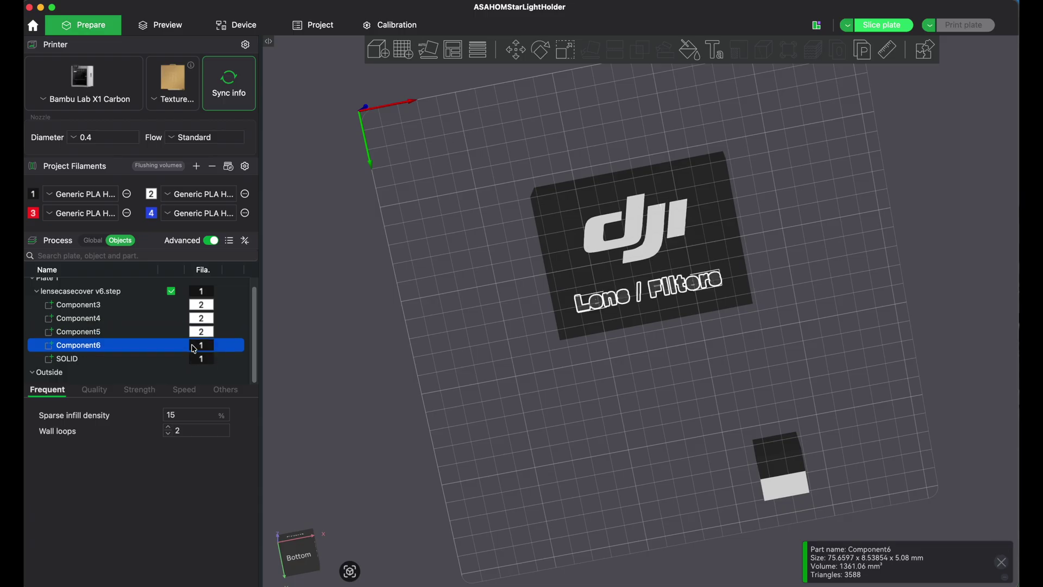
right_click(193, 348)
mouse_move(269, 531)
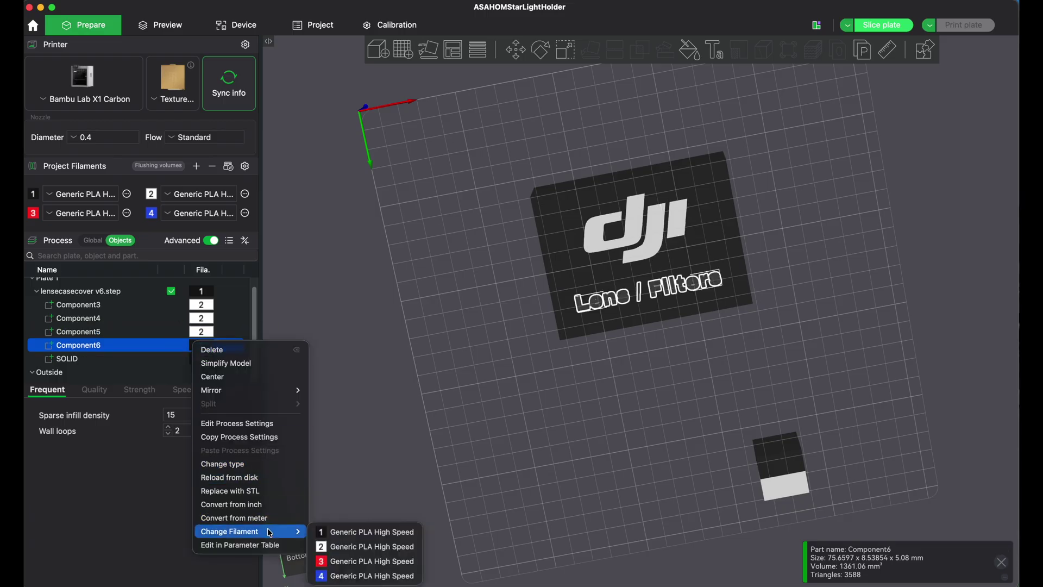
left_click(364, 575)
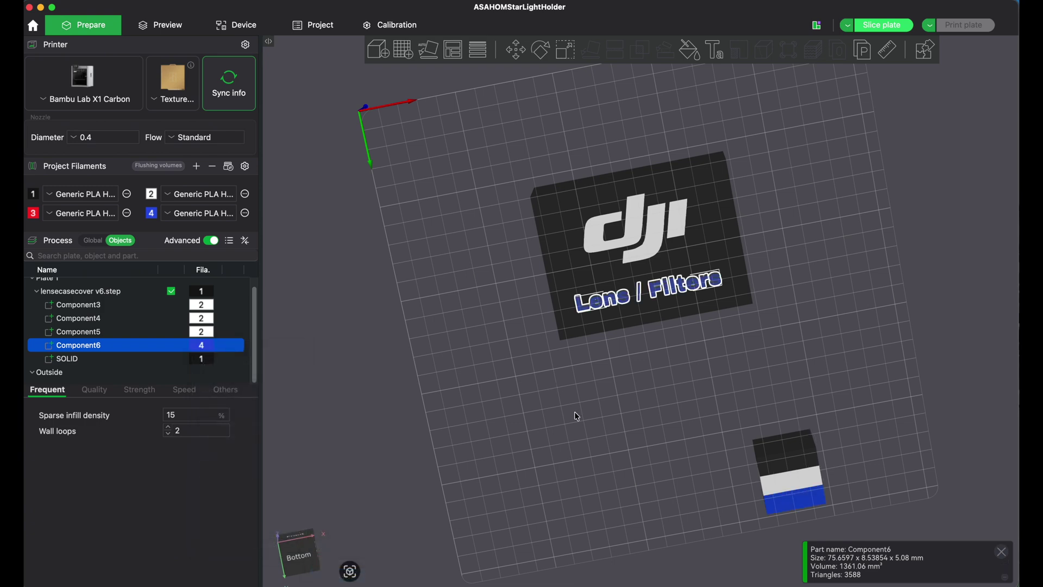
Step: Flip the whole lens case cover about 180° around the Y axis so its DJI logo face points up
key("1")
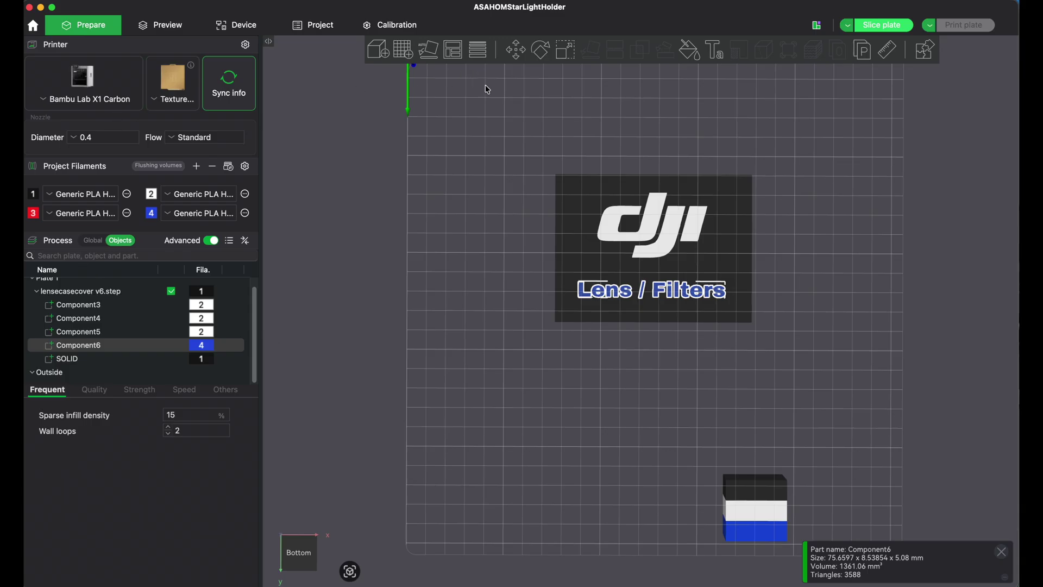
left_click_drag(487, 89, 520, 199)
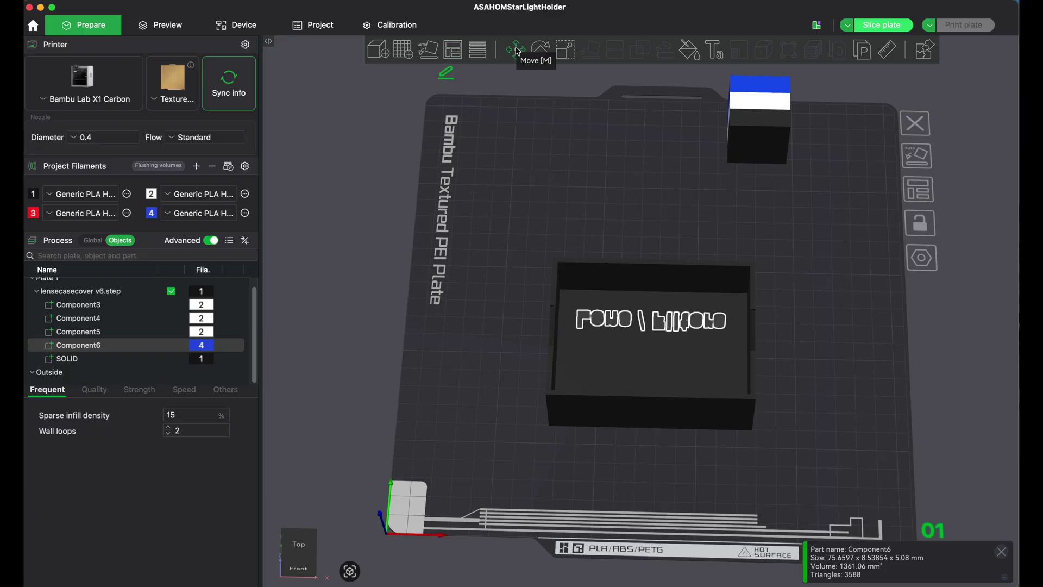
left_click(630, 302)
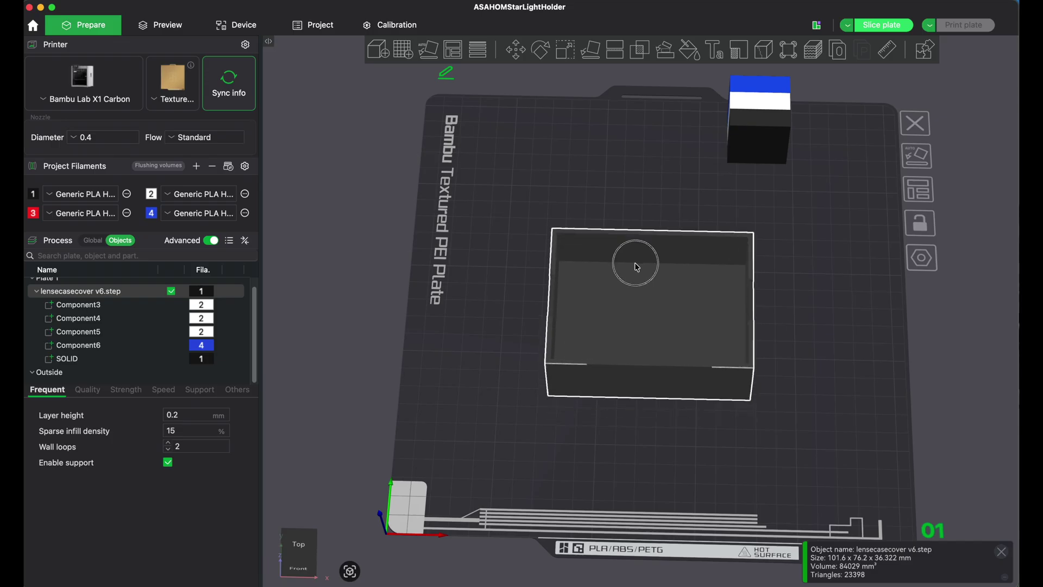
left_click(539, 52)
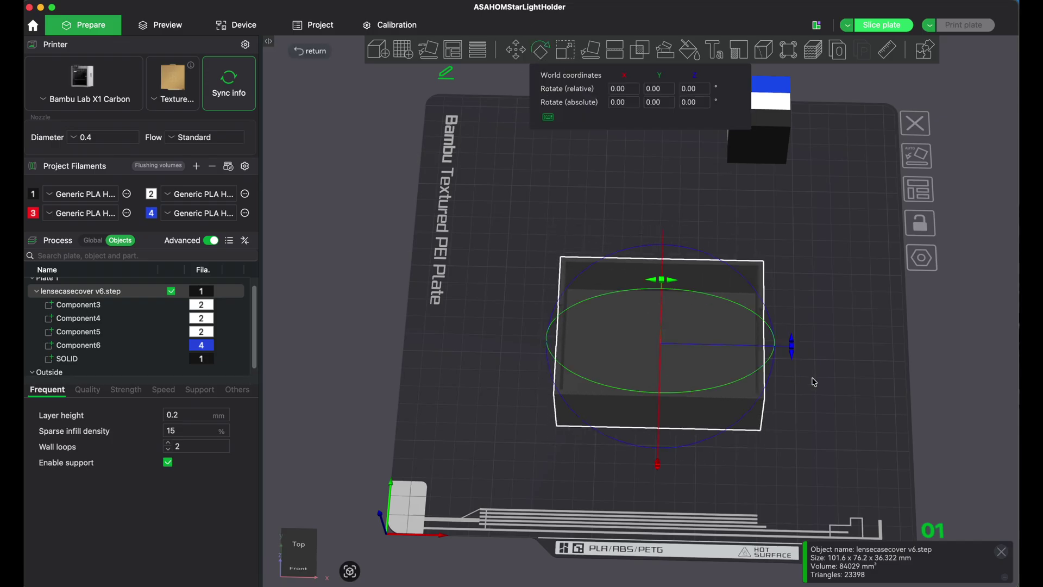
mouse_move(795, 352)
left_mouse_down()
mouse_move(761, 325)
mouse_move(801, 328)
mouse_move(801, 339)
mouse_move(772, 281)
mouse_move(649, 186)
mouse_move(735, 263)
mouse_move(780, 350)
mouse_move(786, 342)
left_mouse_up()
left_click_drag(667, 274, 526, 348)
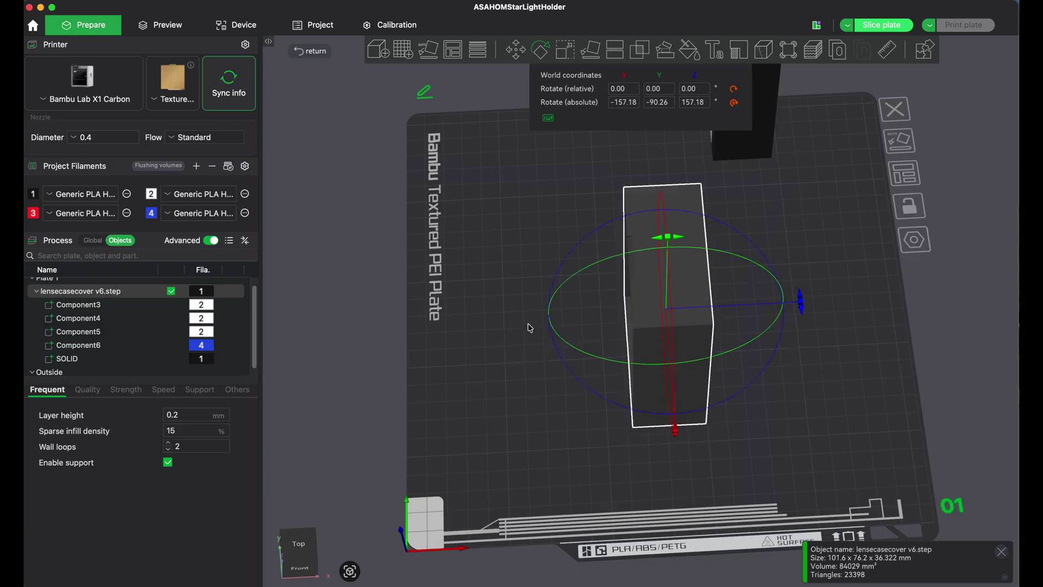
left_click(662, 90)
type("2")
key("Return")
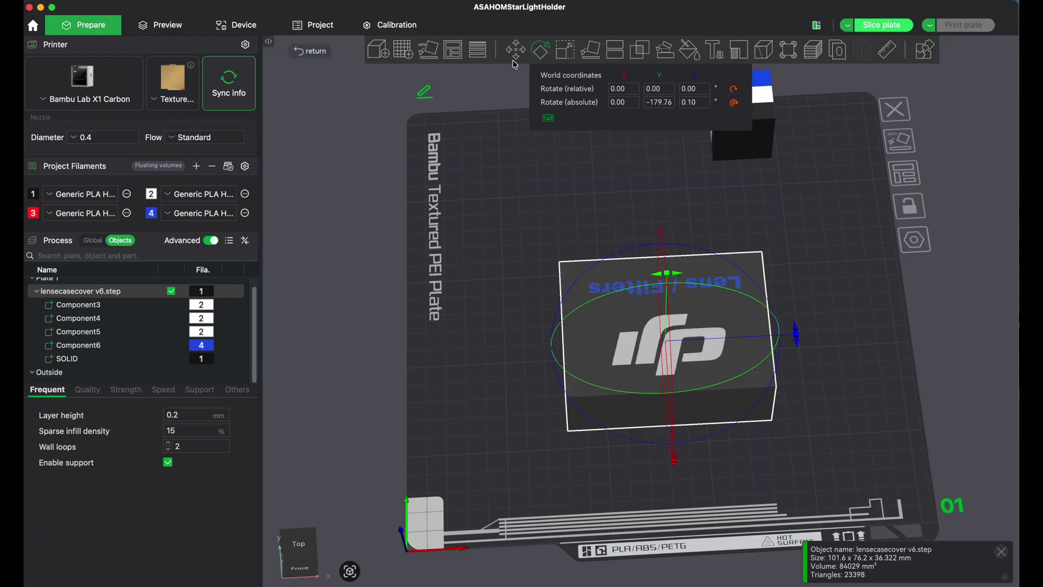
Step: Auto-orient the lens case cover so it sits on its logo face with the open side up
left_click_drag(674, 498, 671, 480)
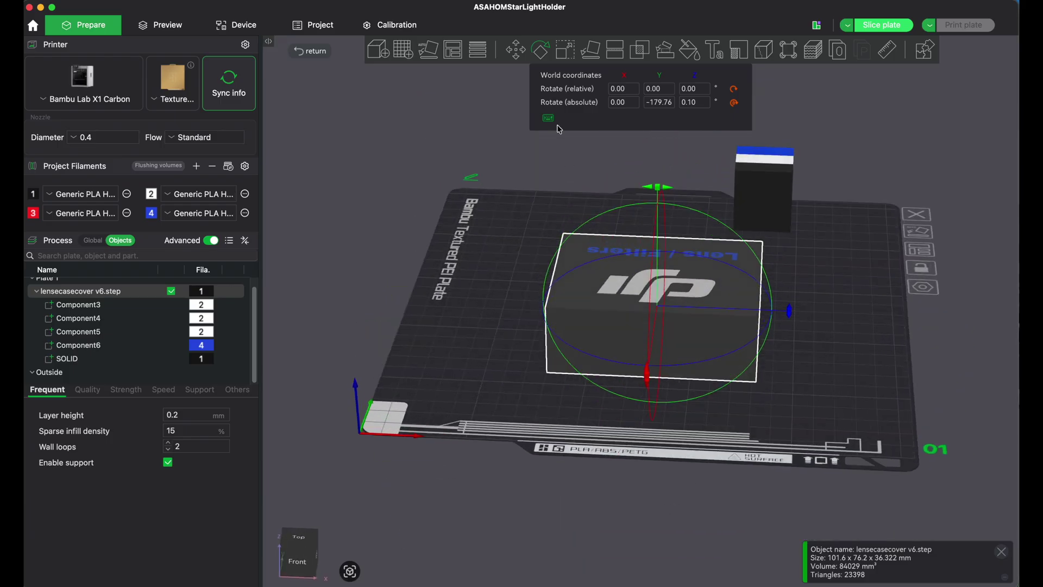
left_click(432, 54)
left_click_drag(841, 369, 831, 373)
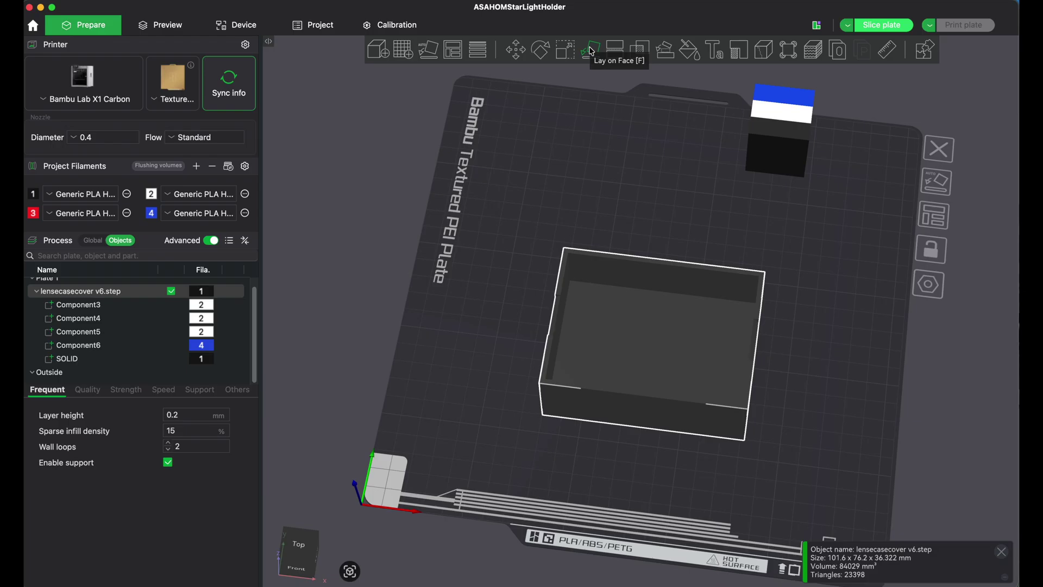
left_click_drag(621, 141, 549, 71)
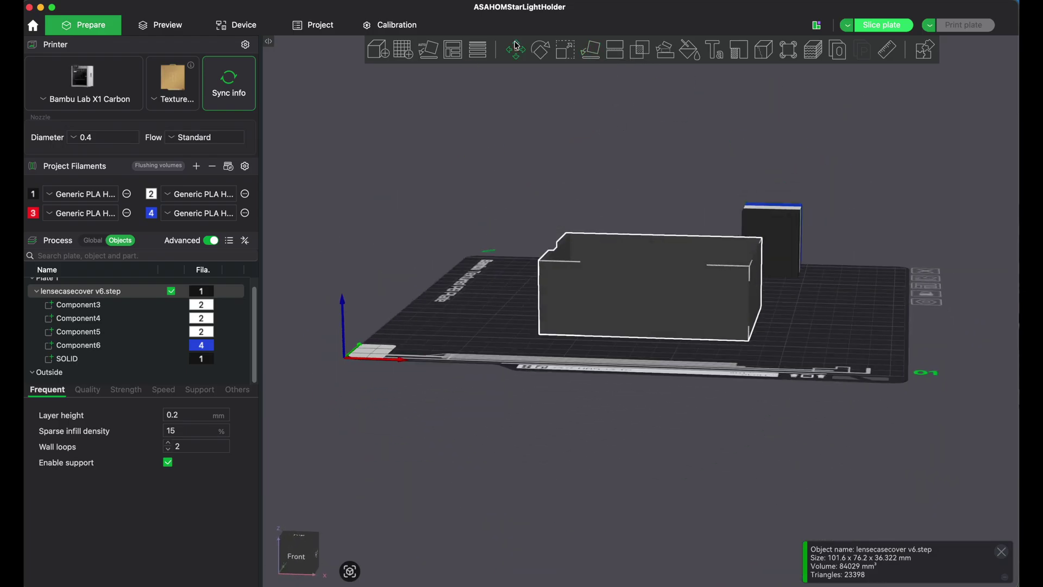
Step: Tilt the lens case cover about 11° around the Y axis
left_click(533, 48)
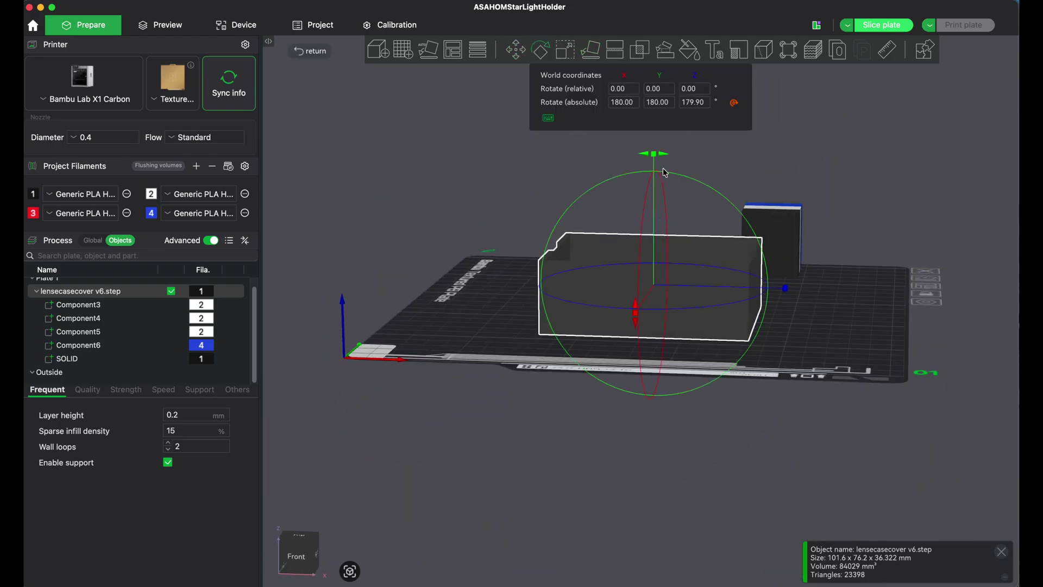
left_click_drag(658, 157, 674, 186)
mouse_move(857, 376)
left_mouse_down()
mouse_move(856, 356)
mouse_move(858, 366)
left_mouse_up()
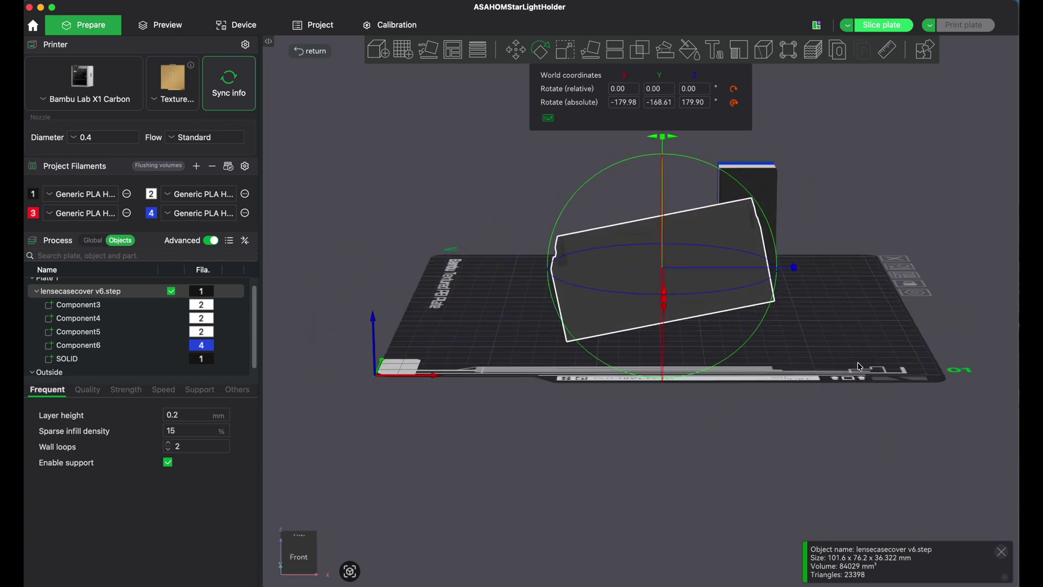
Step: Lay the tilted cover flat on its DJI logo face using Lay on Face with the Convex hull mode
left_click(591, 48)
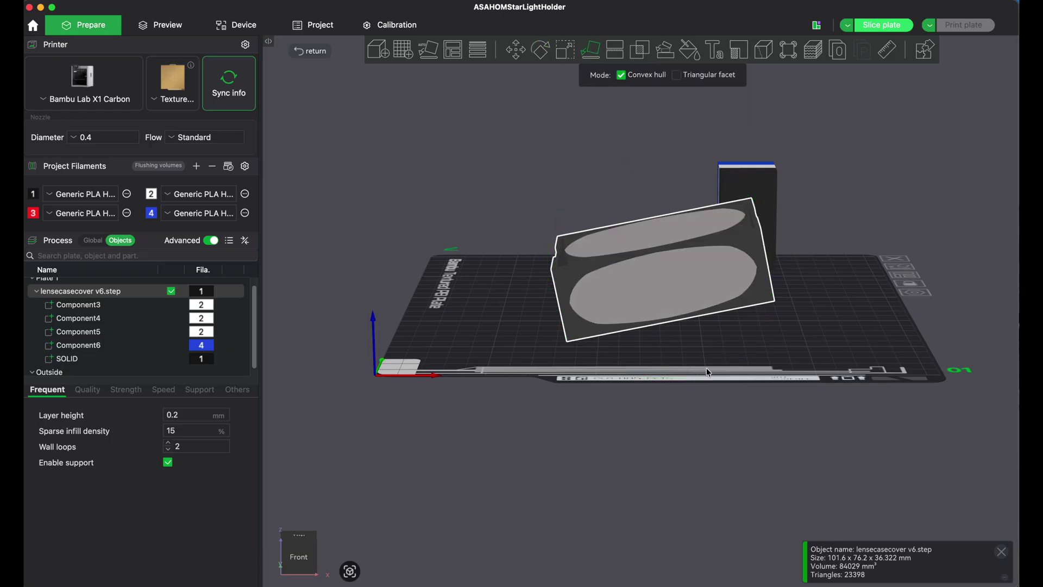
left_click_drag(707, 370, 691, 338)
left_click(769, 362)
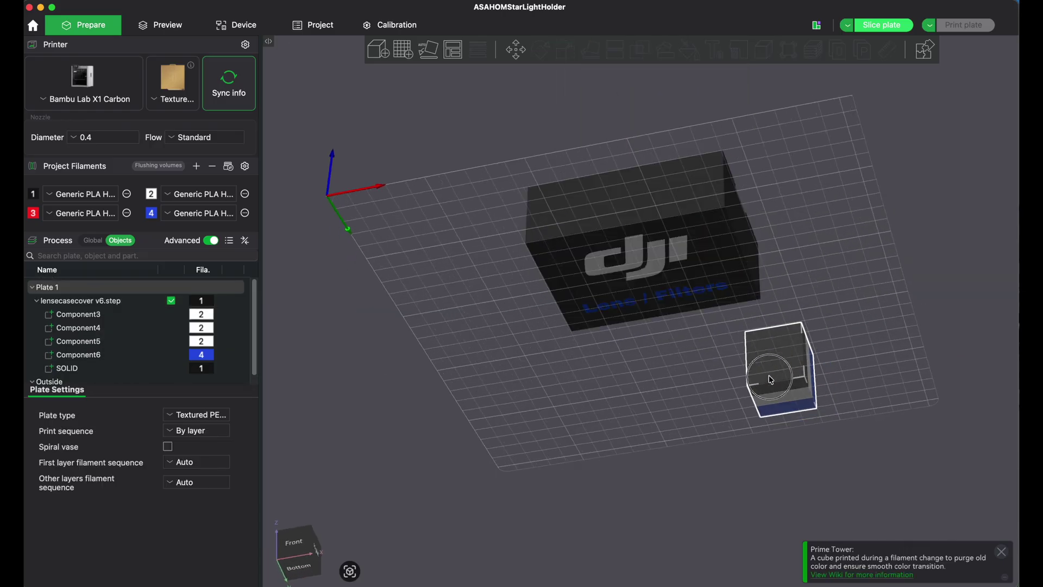
left_click_drag(775, 368, 830, 321)
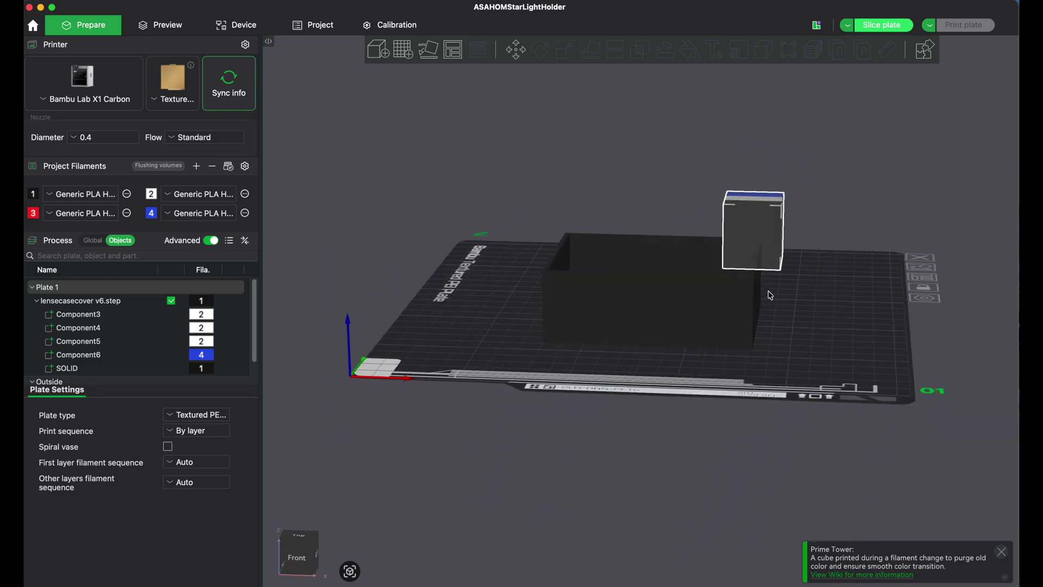
Step: Scale the lens case cover uniformly to 100.1%
left_click(683, 291)
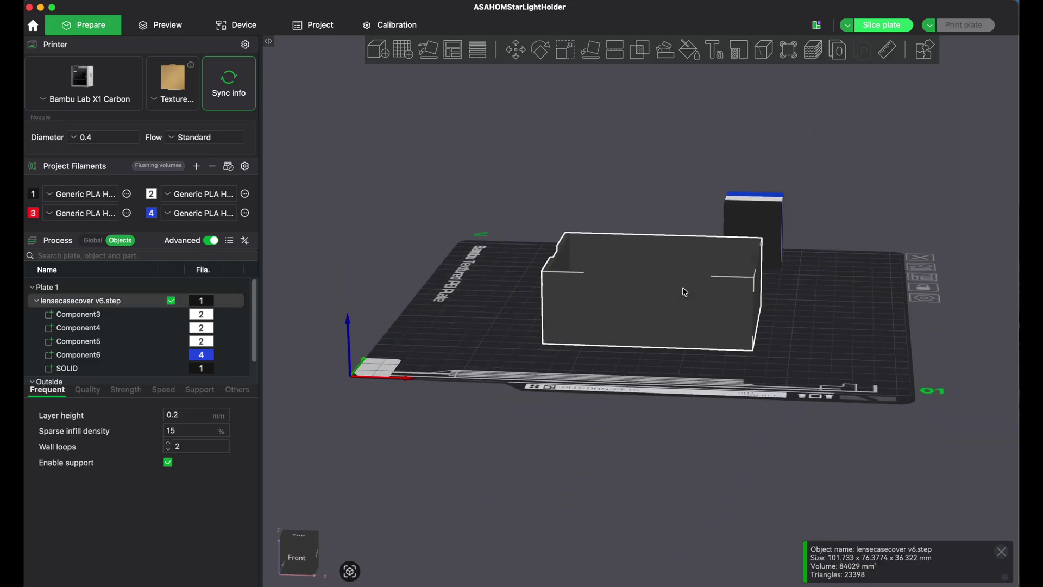
left_click(566, 50)
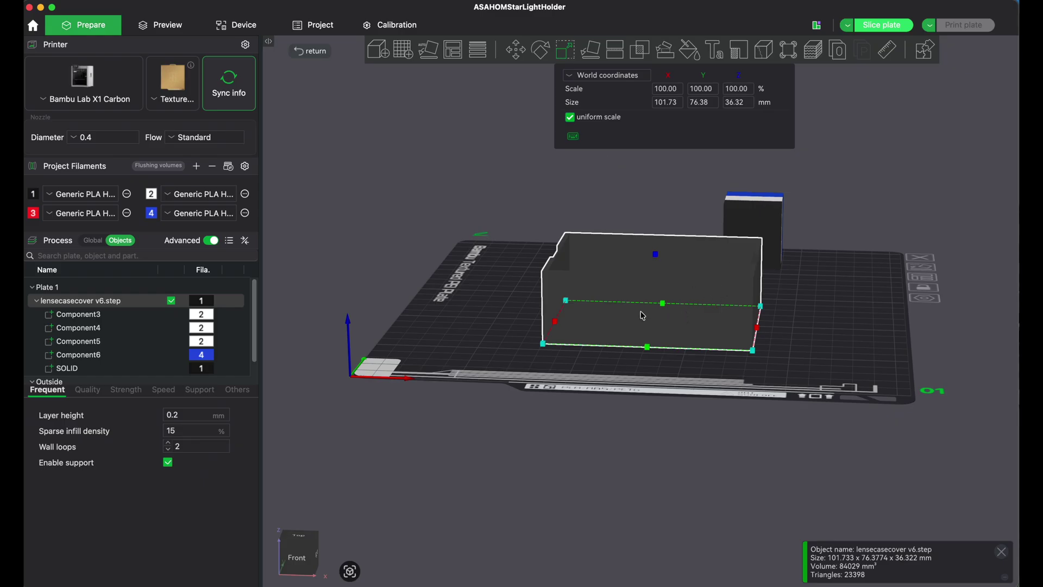
left_click_drag(834, 301, 838, 313)
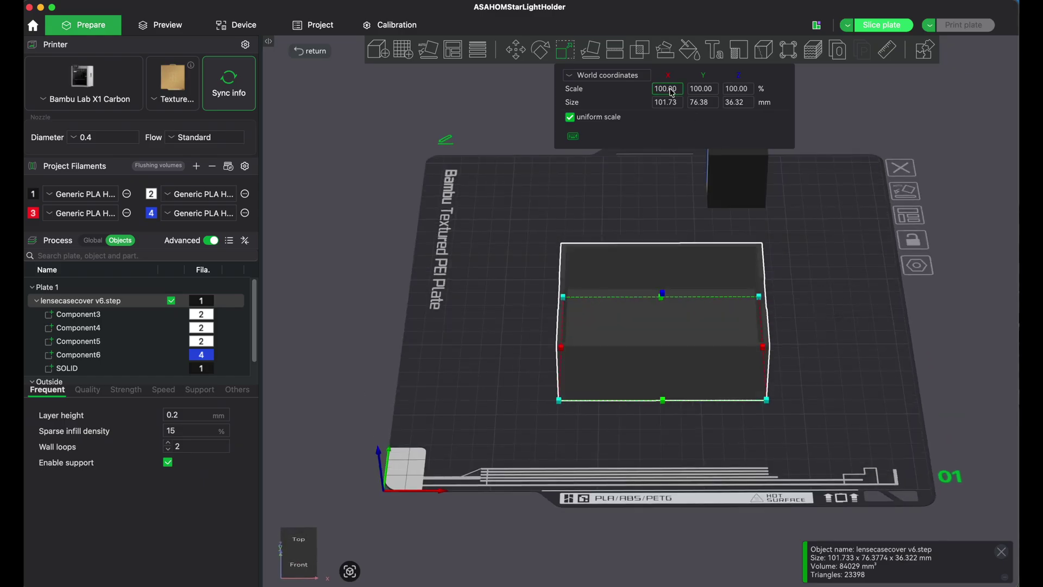
left_click(678, 93)
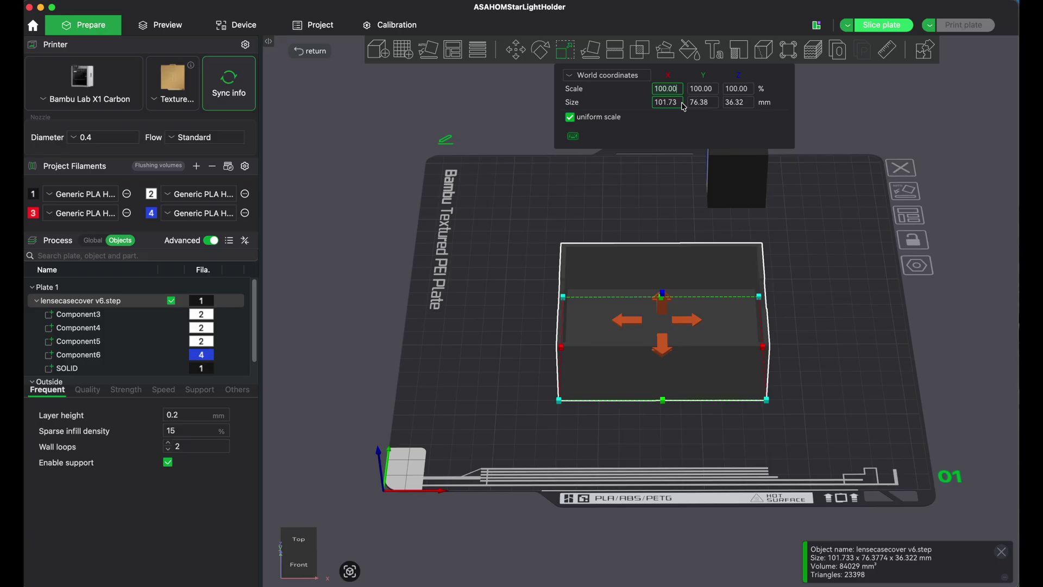
key("BackSpace")
key("BackSpace")
key("BackSpace")
key("BackSpace")
key("BackSpace")
key("BackSpace")
type("100.1")
key("Return")
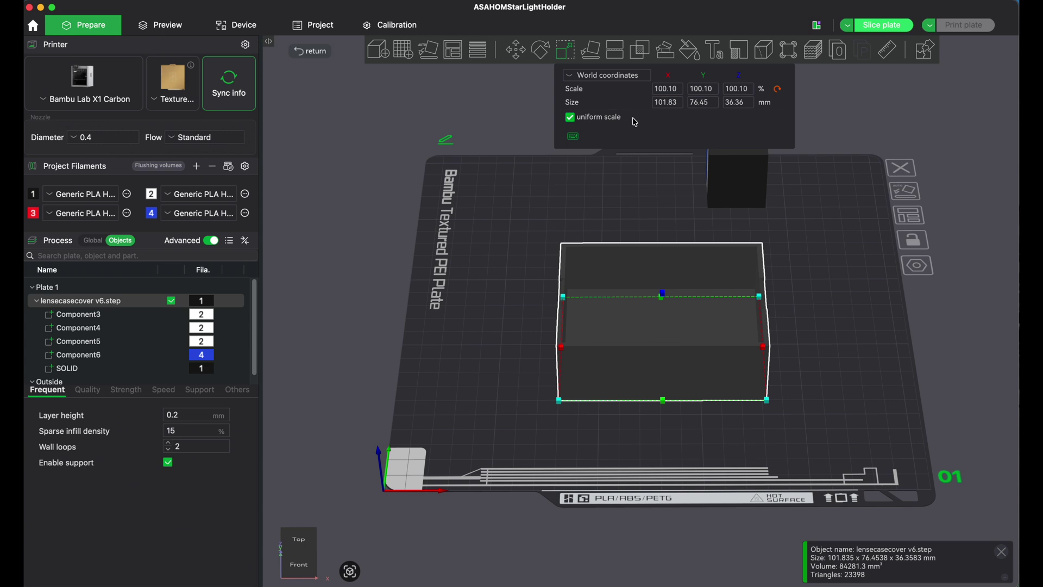
Step: Undo the cover's scaling and its flat placement, back to the tilted orientation
left_click(503, 172)
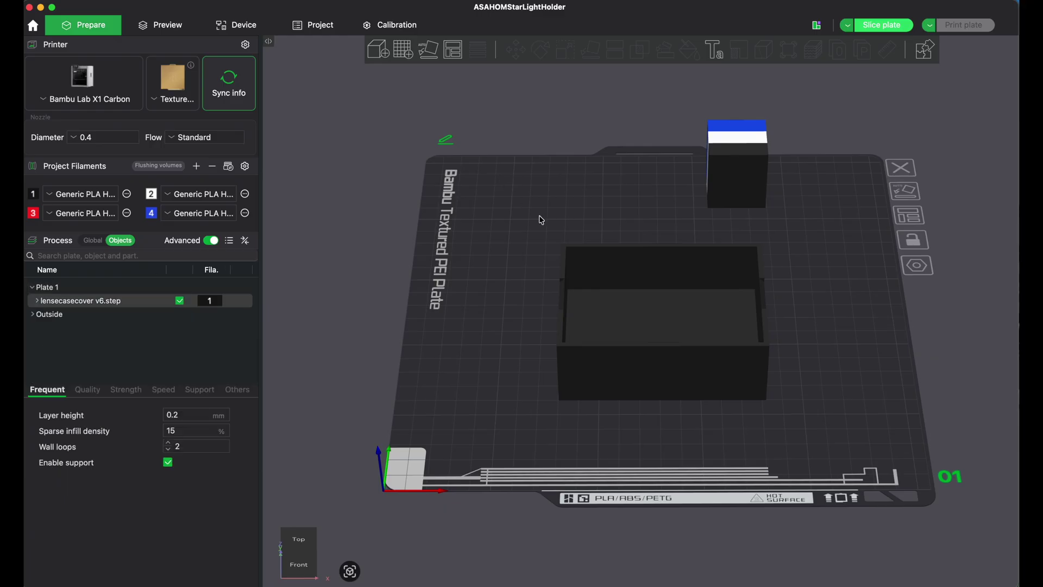
left_click(559, 226)
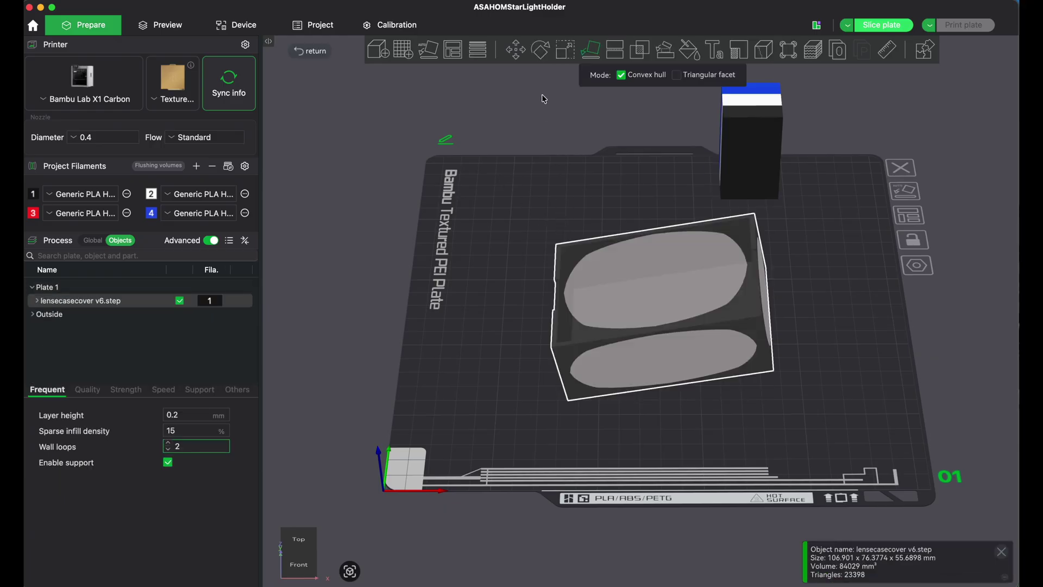
Step: Paint freehand "lens" lettering on the inside floor of the lens case cover with filament 2, using the circle brush at pen size 1.00
key("r")
left_click(545, 99)
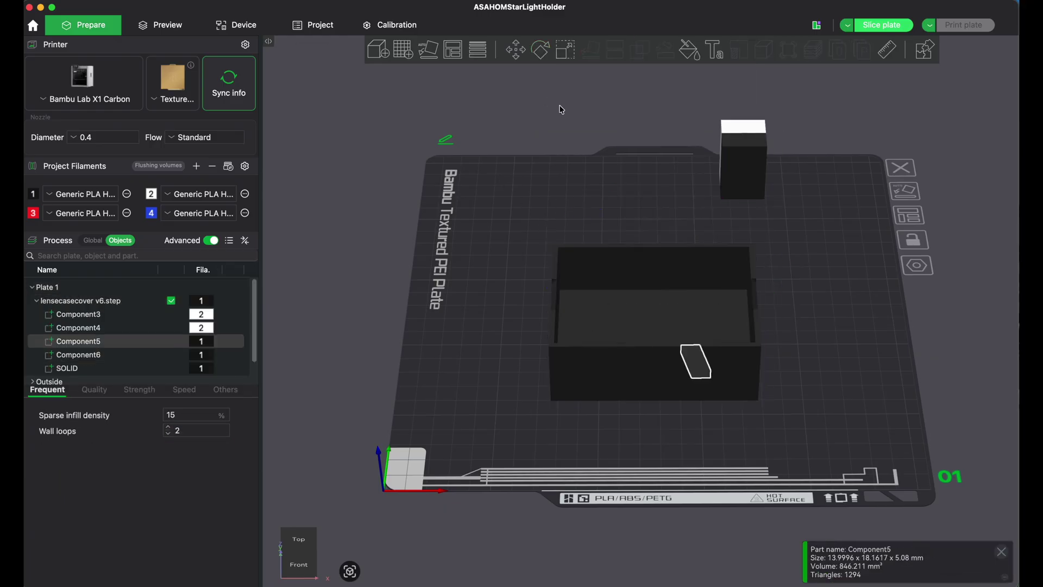
left_click(700, 292)
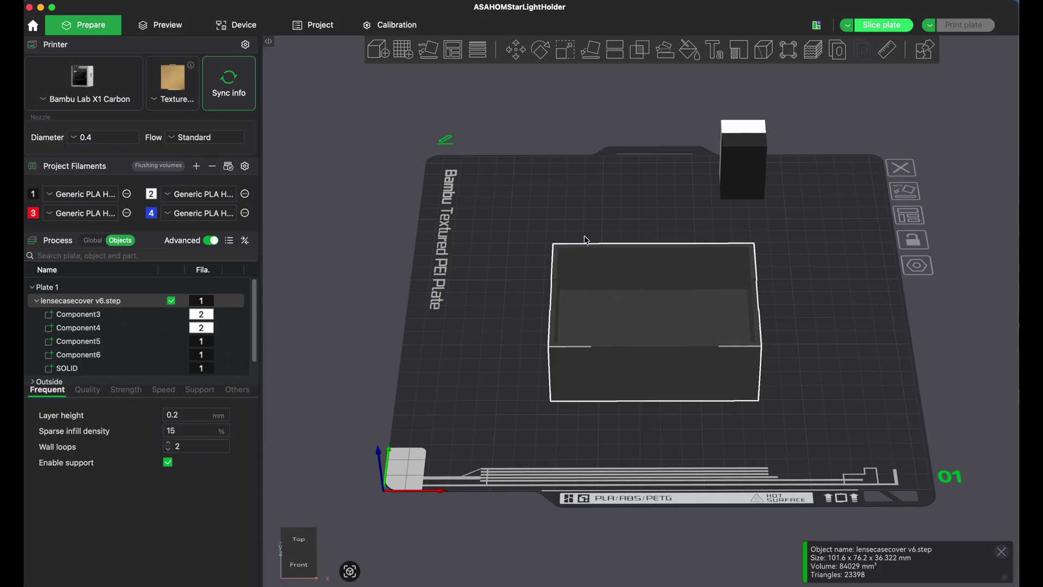
left_click(685, 54)
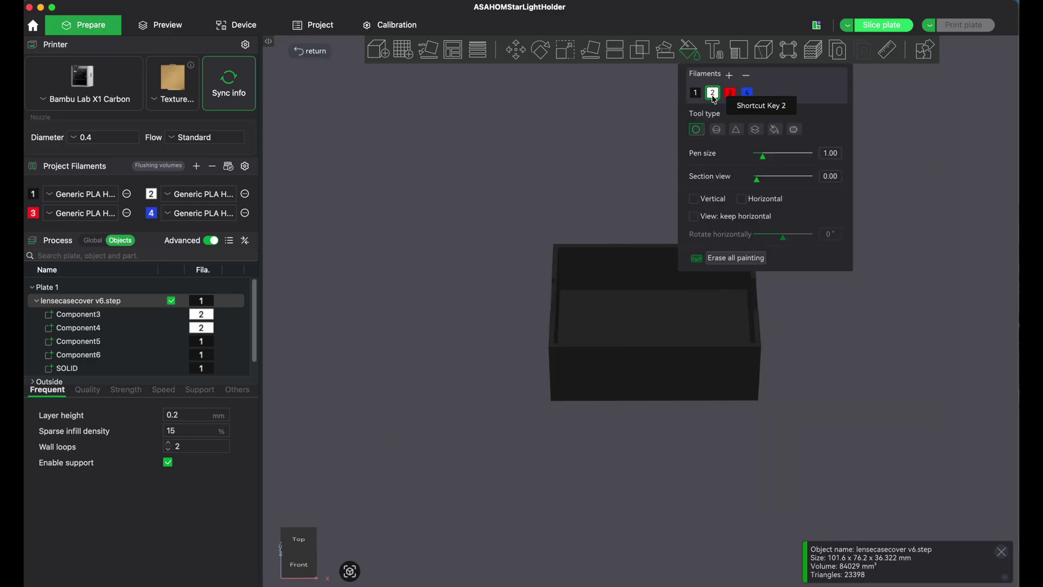
mouse_move(595, 329)
left_mouse_down()
mouse_move(622, 293)
mouse_move(616, 313)
mouse_move(648, 328)
mouse_move(659, 314)
mouse_move(683, 328)
mouse_move(697, 296)
mouse_move(691, 314)
mouse_move(714, 334)
mouse_move(726, 308)
left_mouse_up()
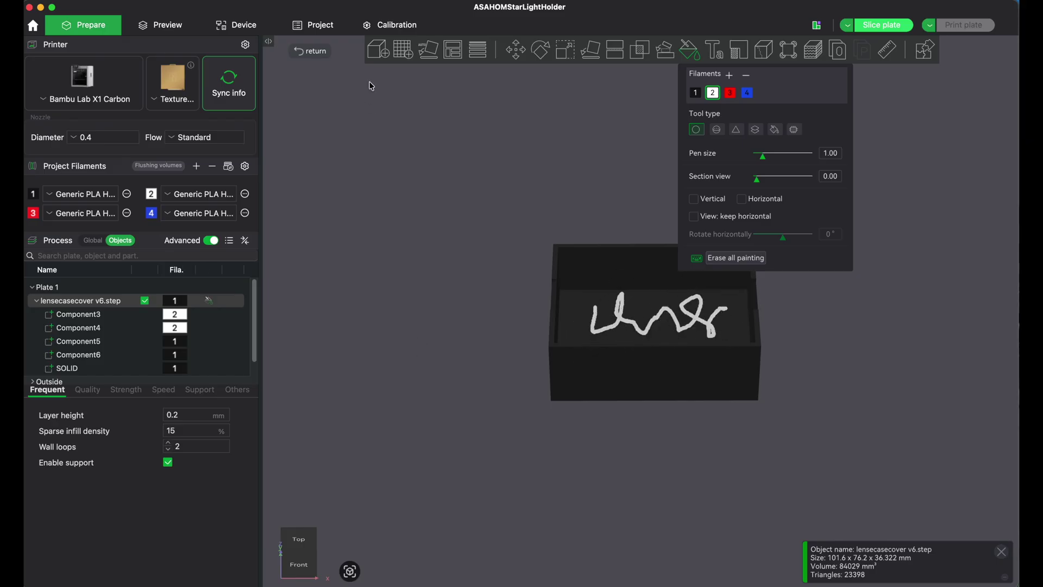
Step: Slice the plate and inspect the painted inside floor and the DJI logo underside of the sliced cover
left_click(881, 26)
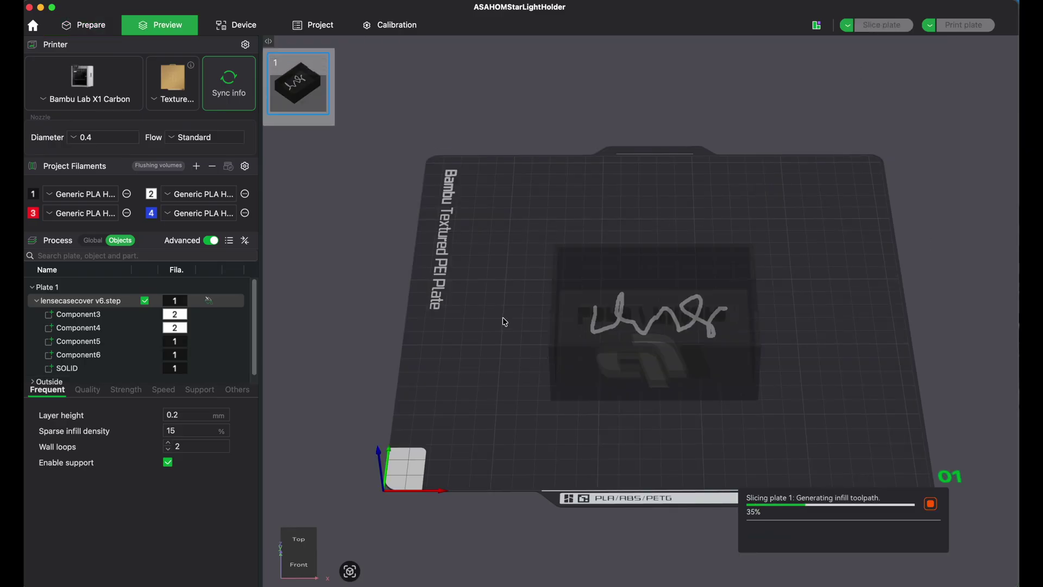
left_click_drag(495, 306, 624, 368)
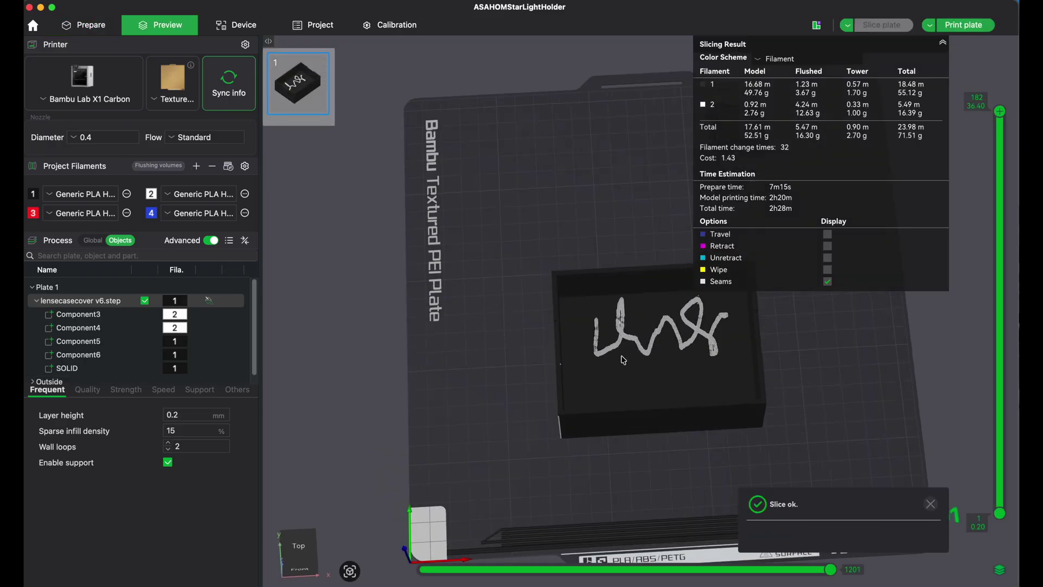
left_click_drag(632, 445, 620, 296)
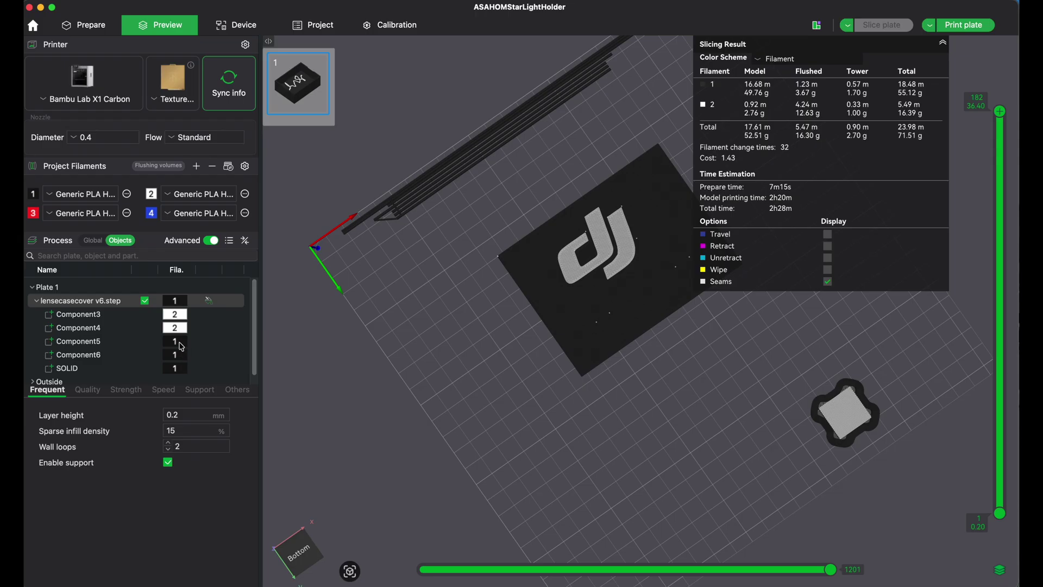
left_click_drag(598, 157, 624, 216)
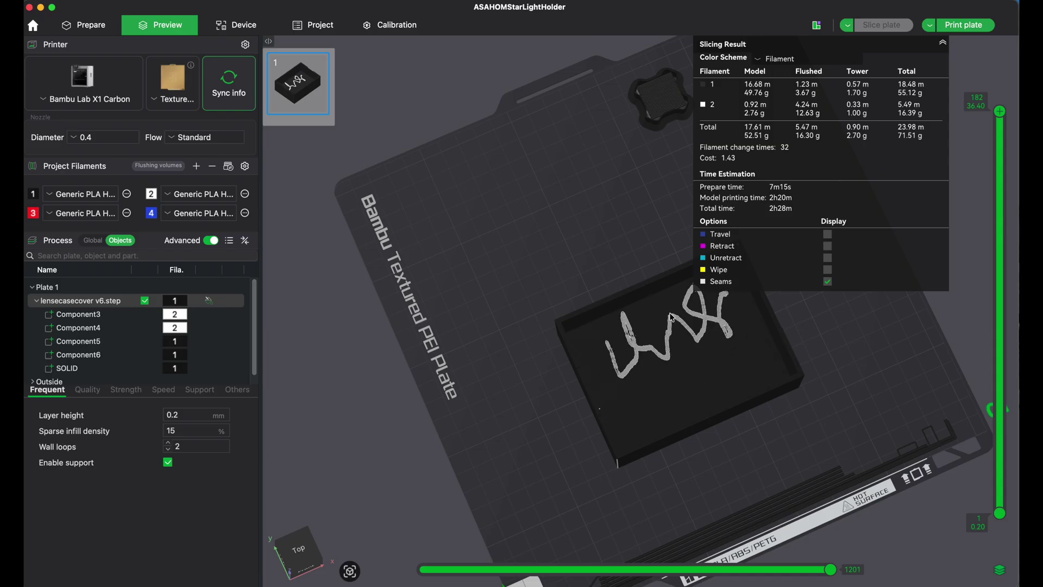
Step: Apply variable layer height to the lens case cover, using Adaptive at Quality/Speed 0.50 and Smooth with radius 5
left_click(115, 29)
left_click_drag(558, 233, 552, 205)
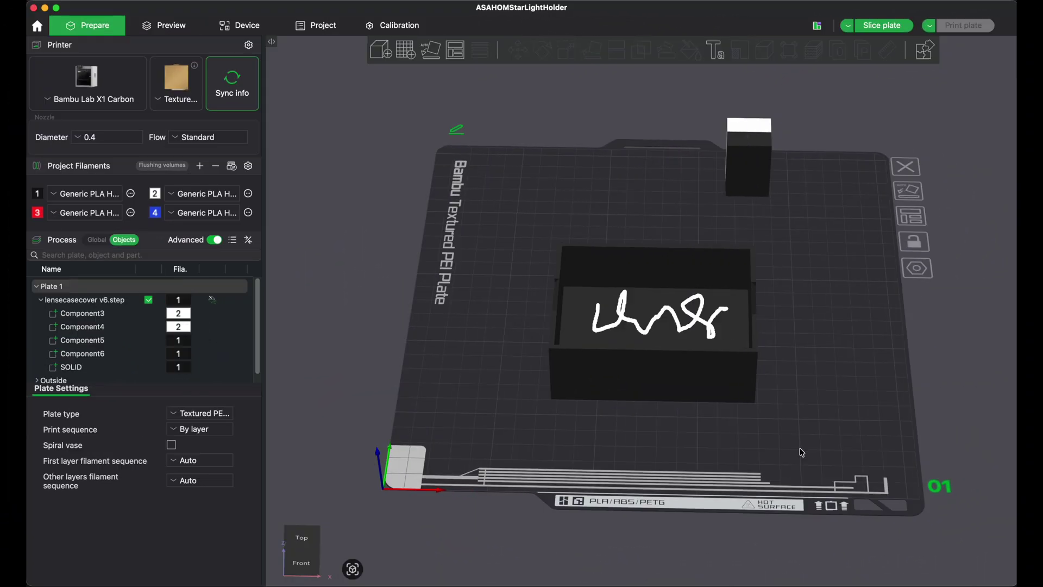
left_click_drag(802, 452, 796, 445)
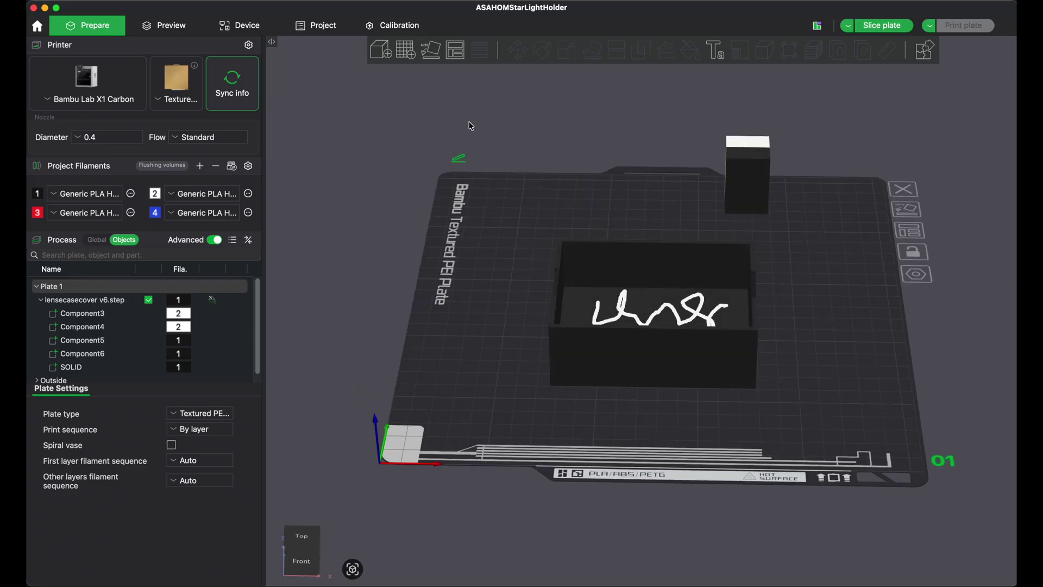
left_click(638, 272)
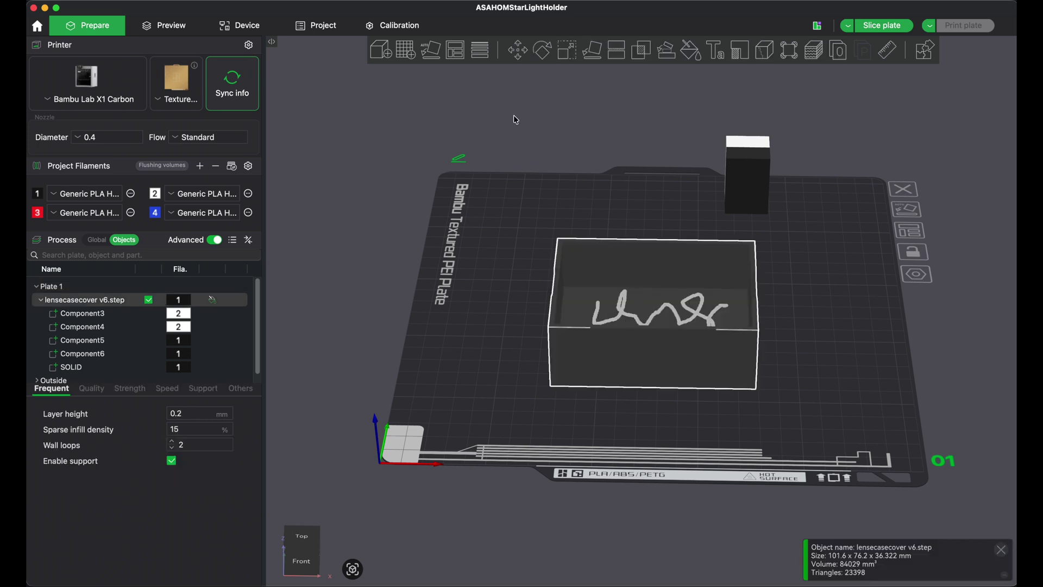
left_click(480, 53)
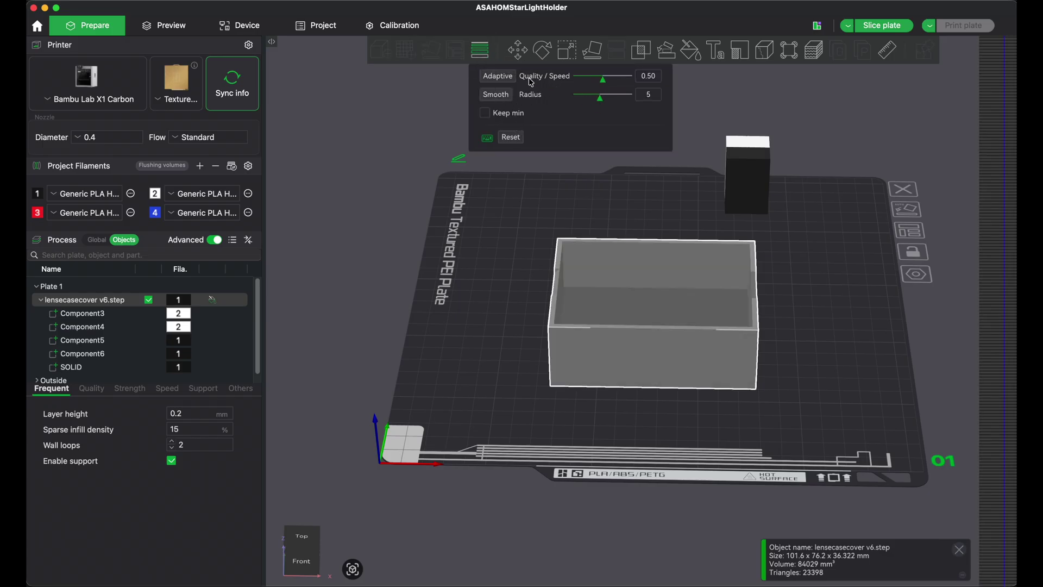
left_click(503, 79)
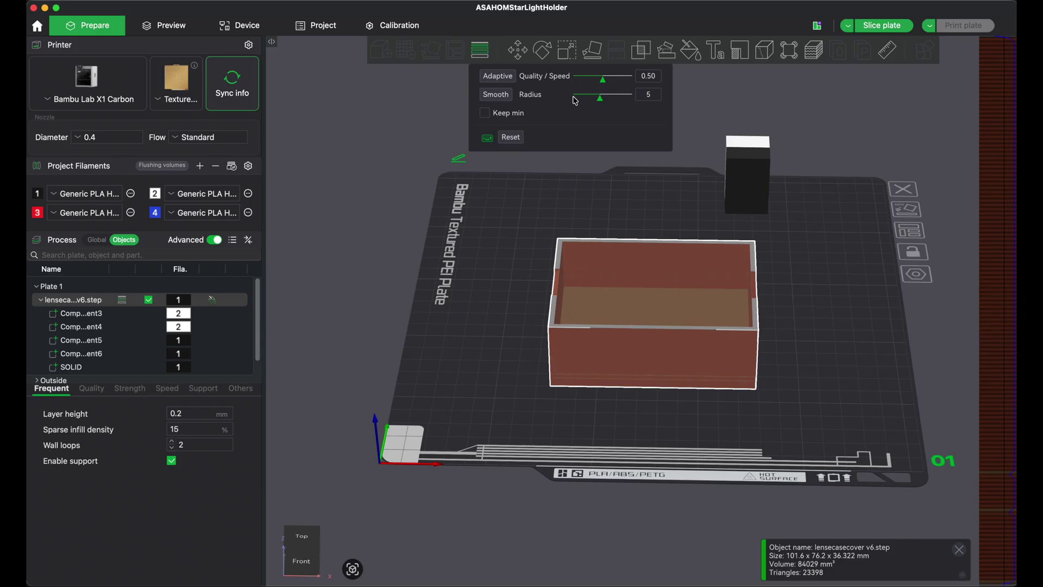
left_click(498, 95)
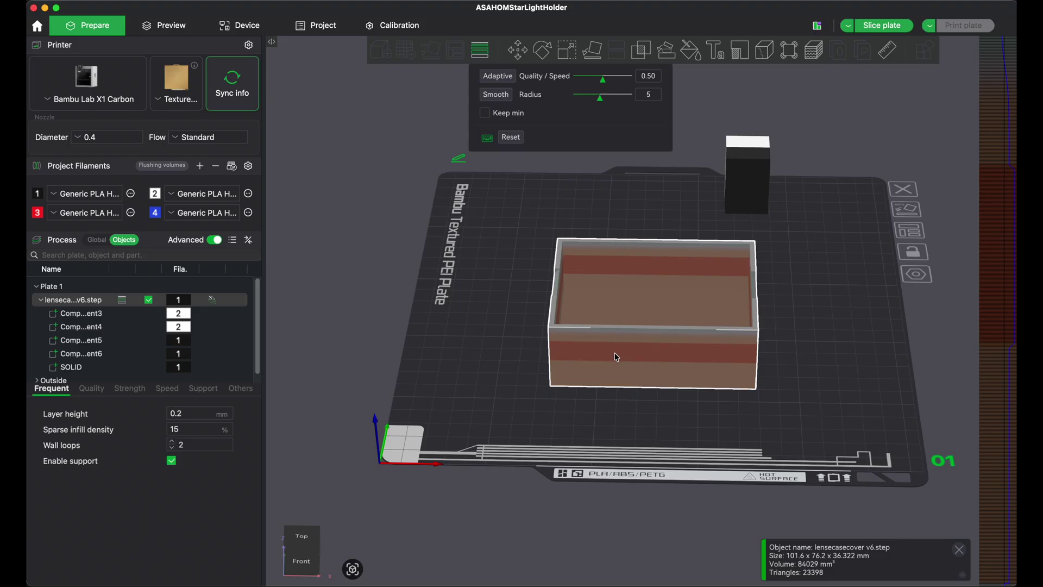
left_click(503, 80)
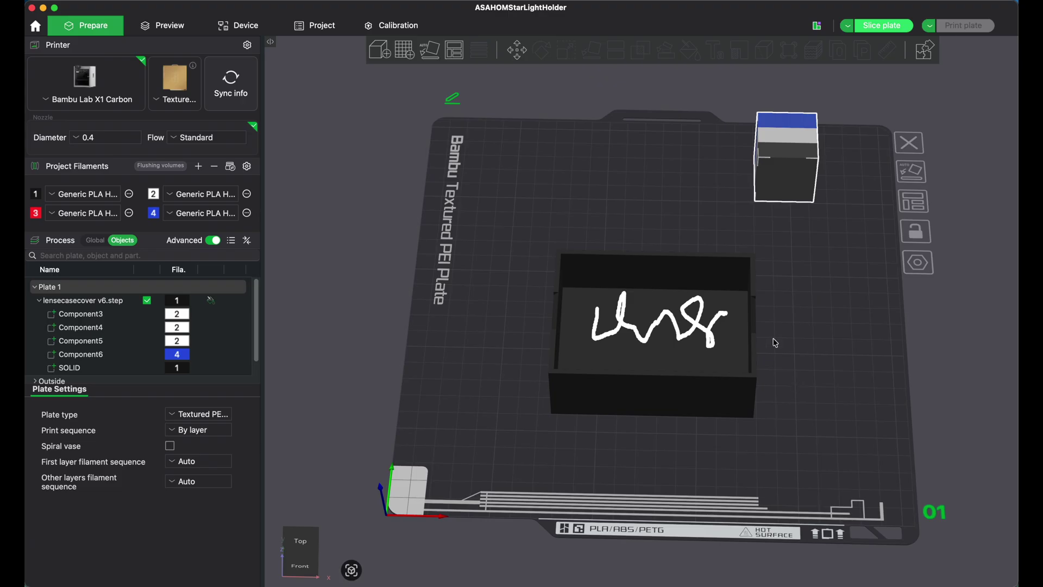
Step: Slice the plate with the recoloured components and inspect the cover's logo and lettering on the underside
left_click_drag(630, 457, 674, 359)
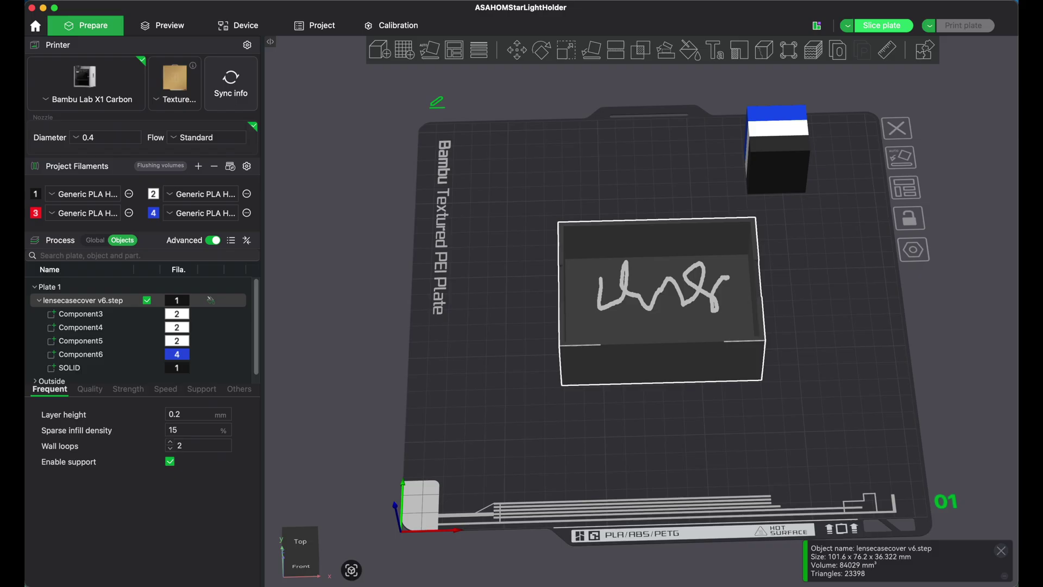
left_click(1001, 550)
left_click_drag(879, 438, 882, 431)
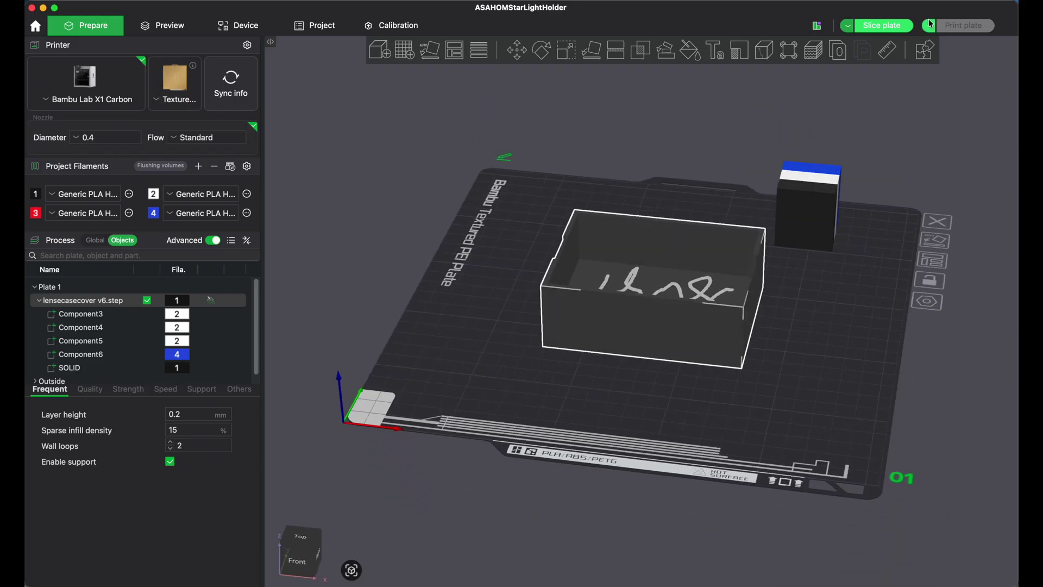
left_click(884, 25)
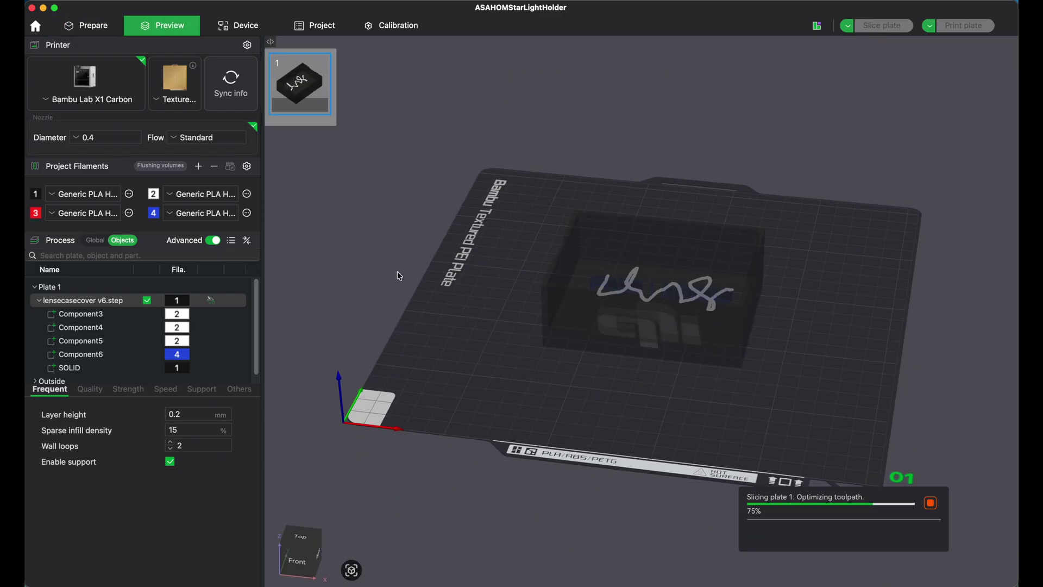
left_click_drag(530, 362, 542, 298)
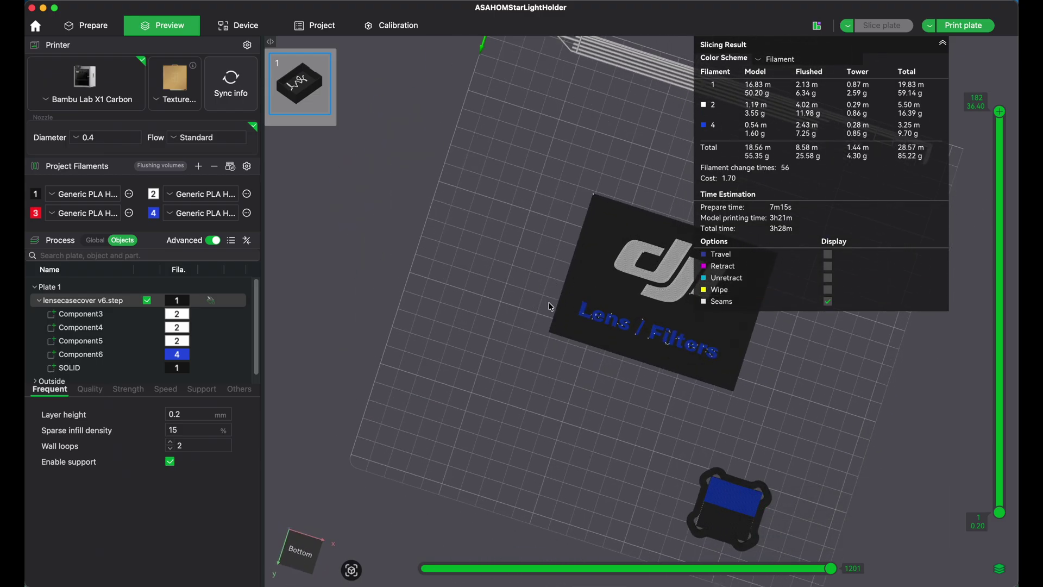
left_click_drag(505, 184, 497, 236)
Step: Send the plate to the Bambu Labs X1C with the black filament mapped to slot A1 and Flow Dynamics Calibration on
left_click(963, 26)
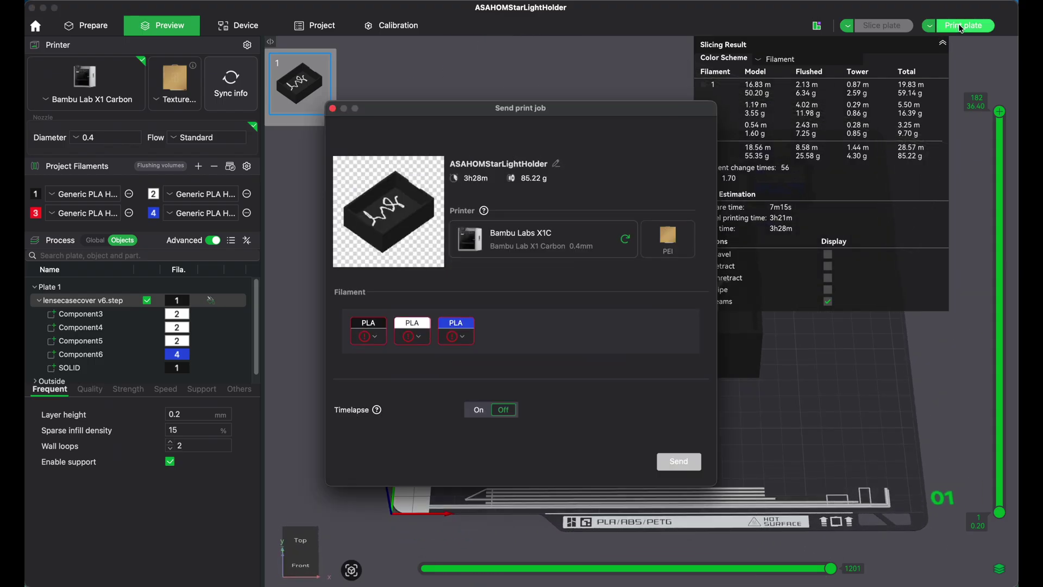
left_click(379, 337)
left_click(382, 414)
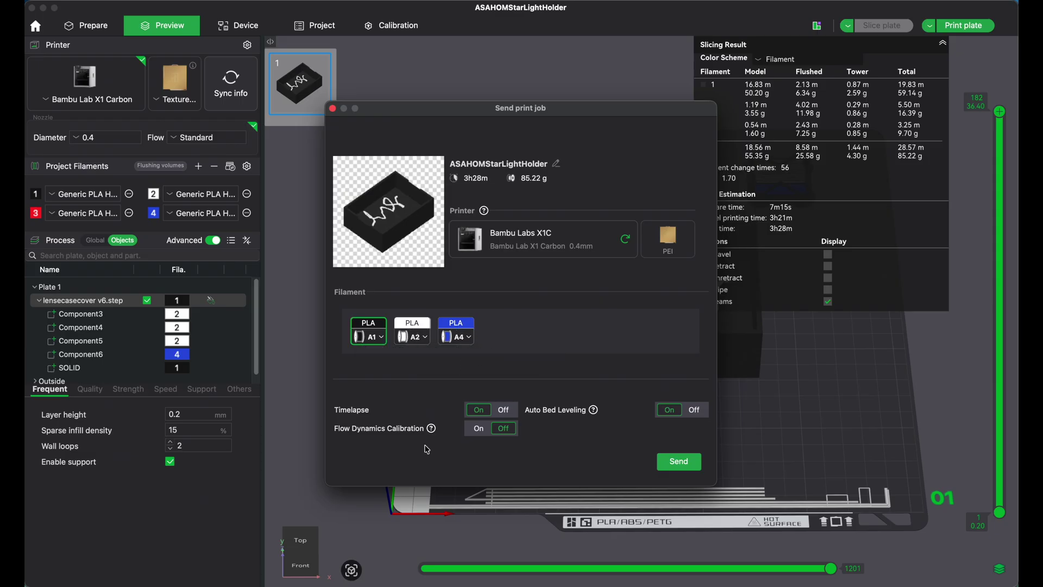
left_click(478, 429)
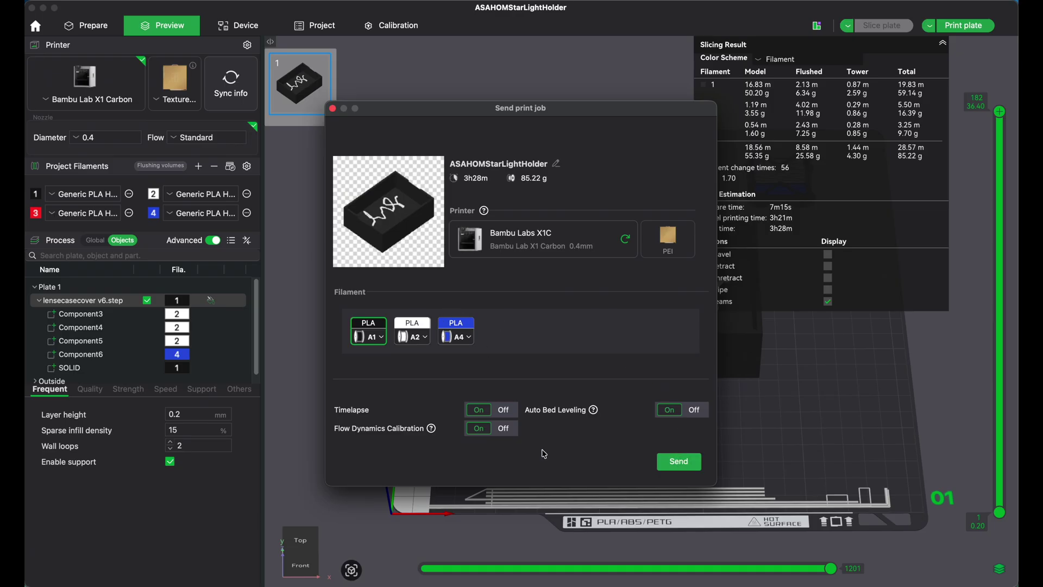
left_click(672, 466)
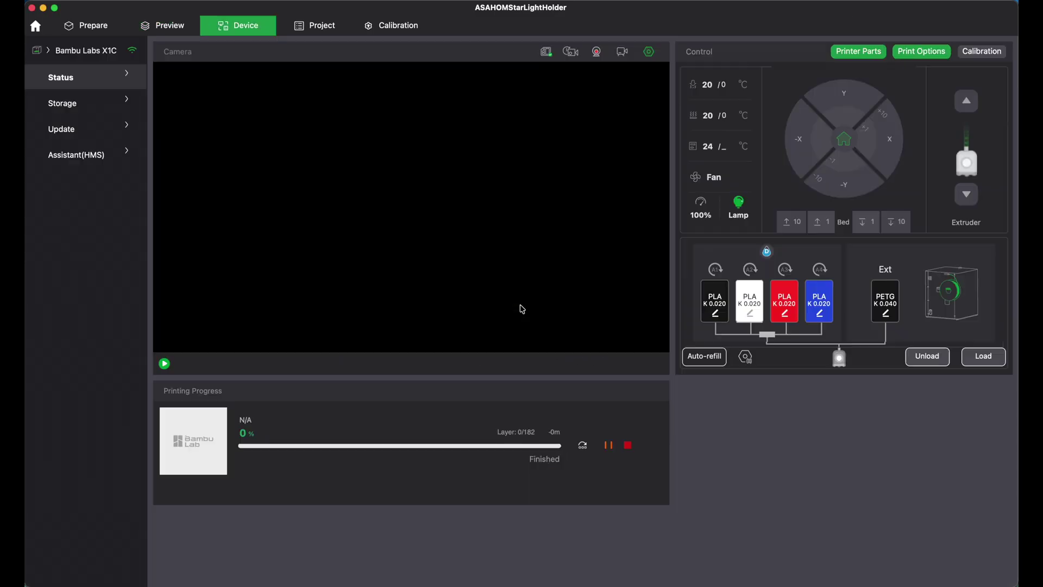
Step: Start the printer's live camera feed, and call up the stop-print confirmation but decline it
left_click_drag(349, 15, 351, 15)
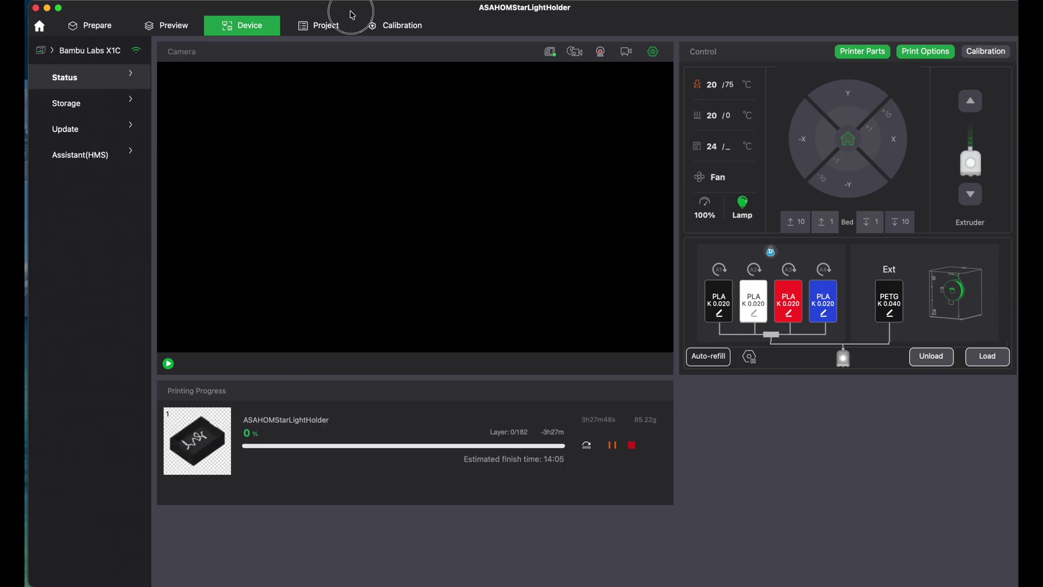
left_click(166, 364)
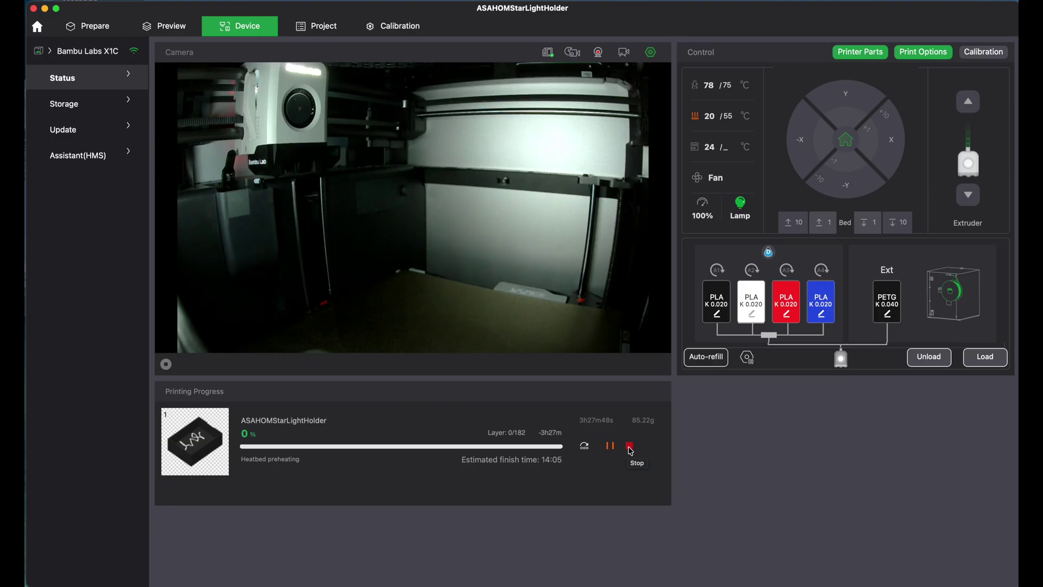
left_click(630, 447)
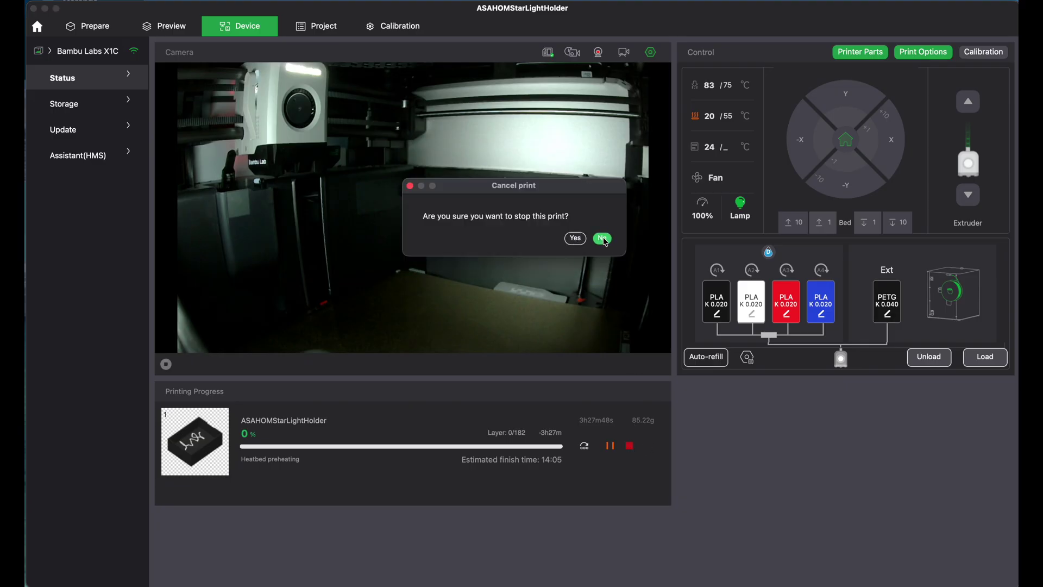
left_click(603, 238)
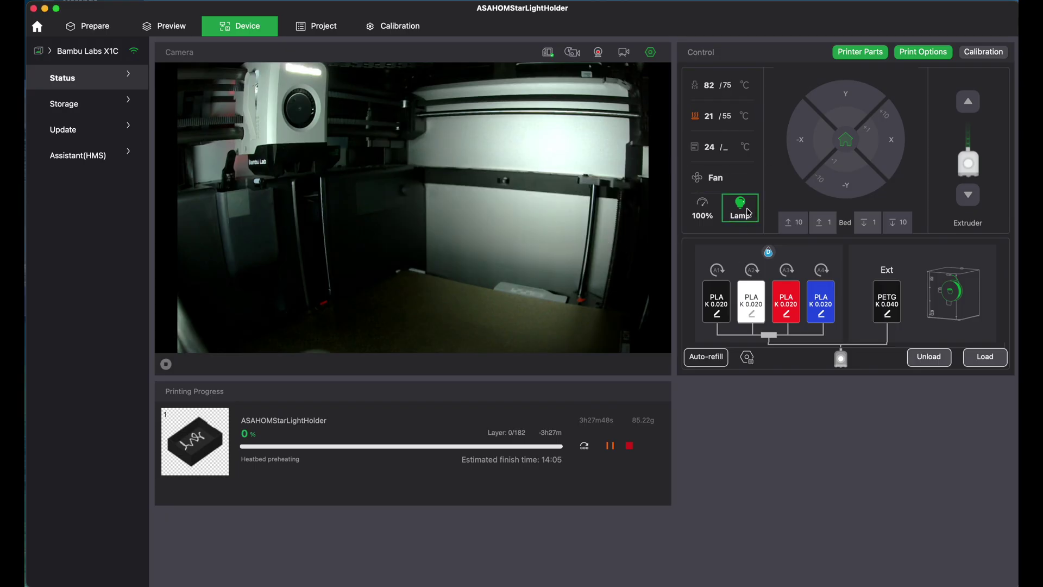
Step: View the print speed modes and toggle the printer's lamp off and back on
left_click(704, 212)
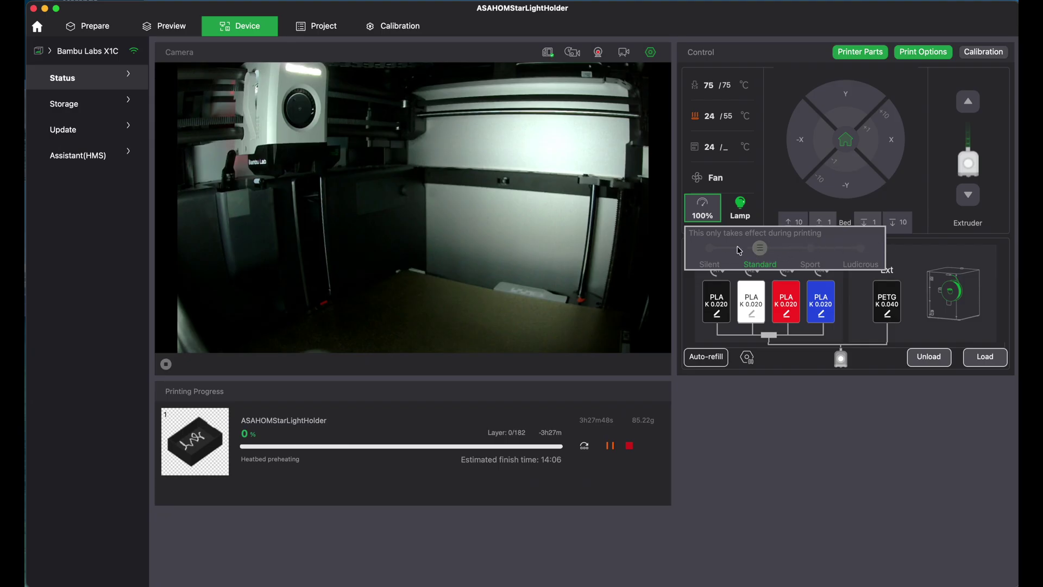
left_click(743, 210)
left_click(743, 210)
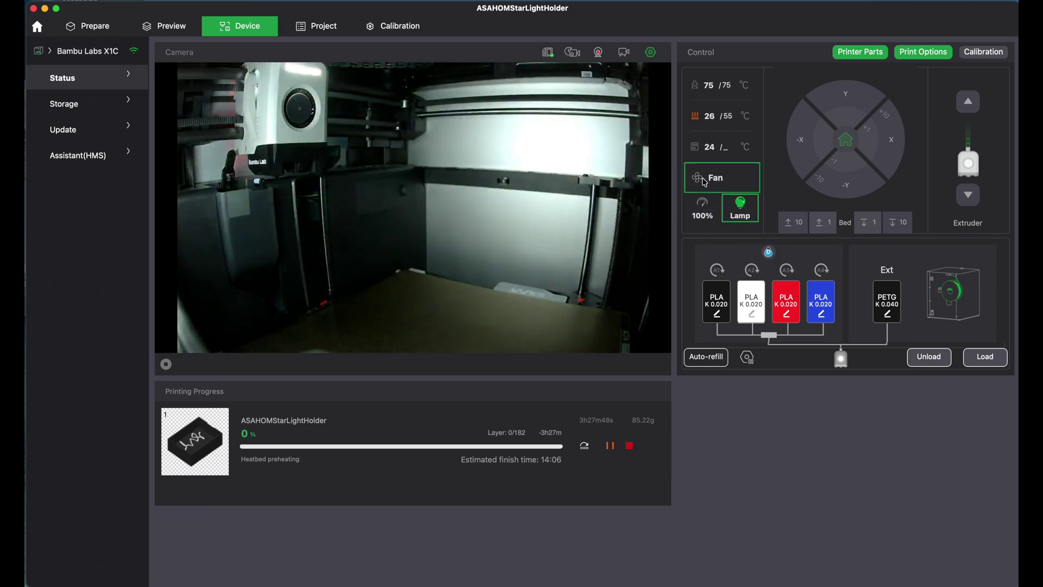